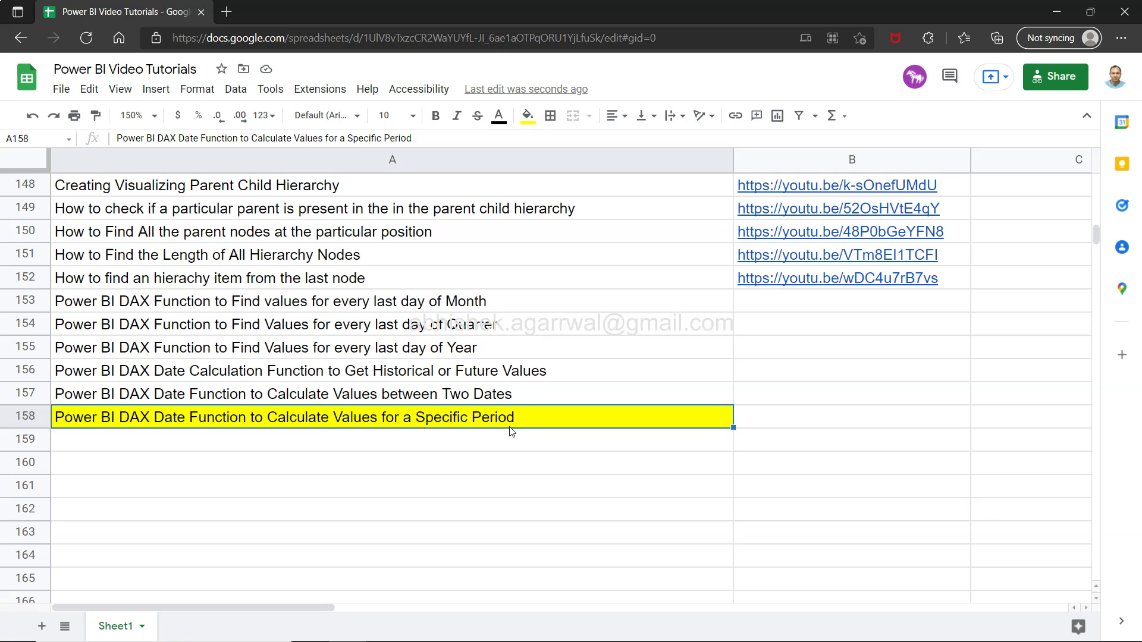
- Select the 'Historical or Future Values' and 'Specific Period' titles in rows 156 and 158
{"action": "left_click", "coordinate": [329, 371]}
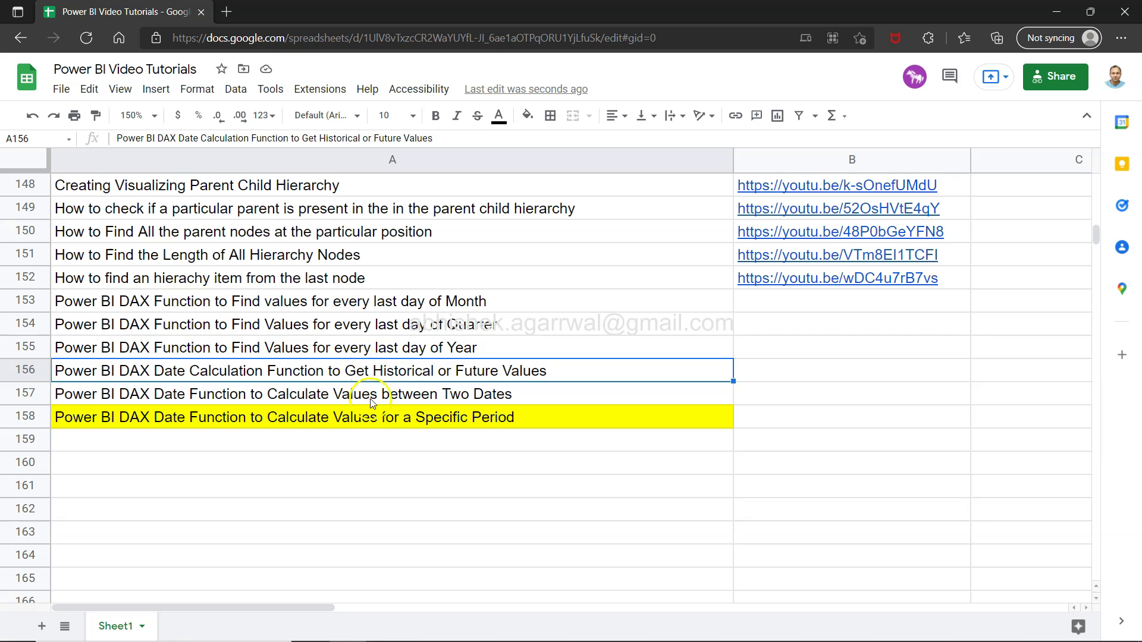
{"action": "left_click", "coordinate": [382, 423]}
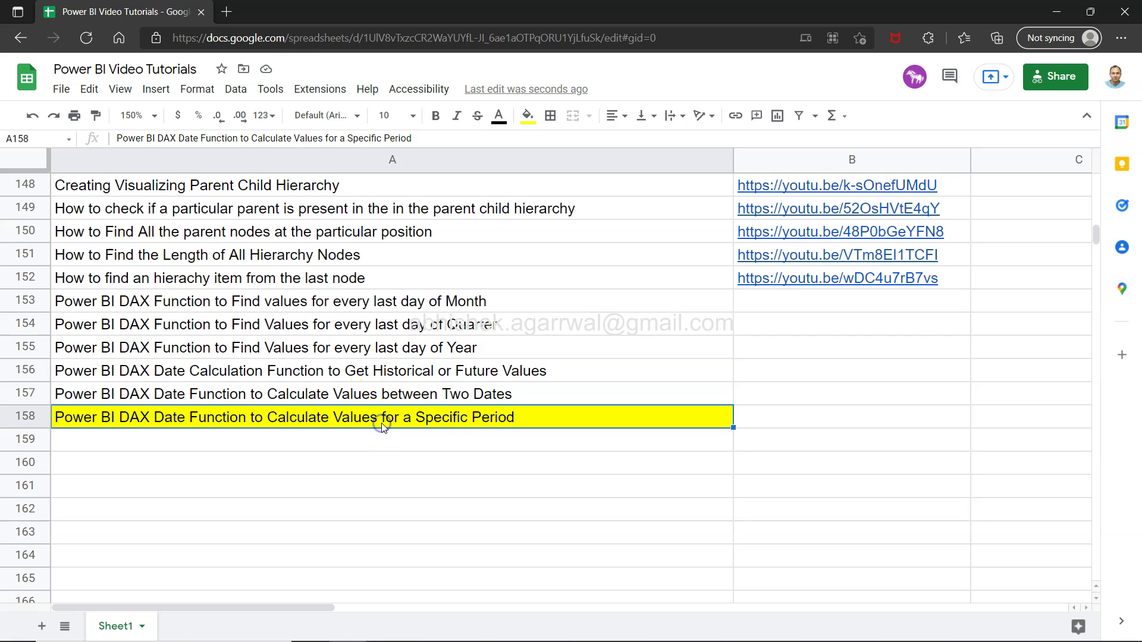
{"action": "left_click", "coordinate": [240, 368]}
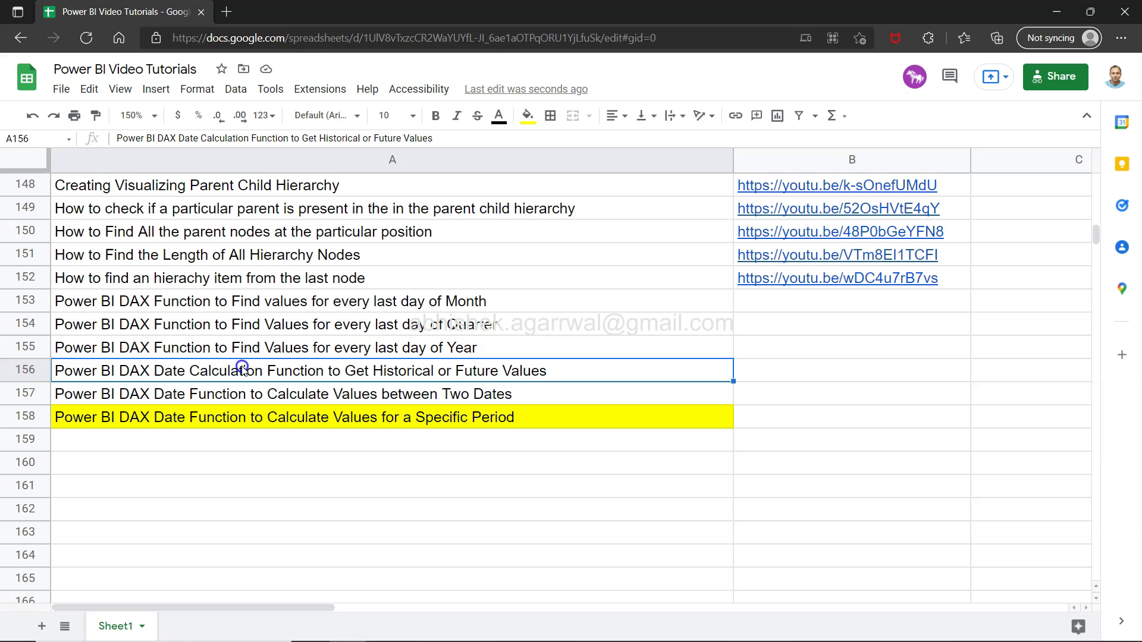
{"action": "left_click", "coordinate": [648, 419]}
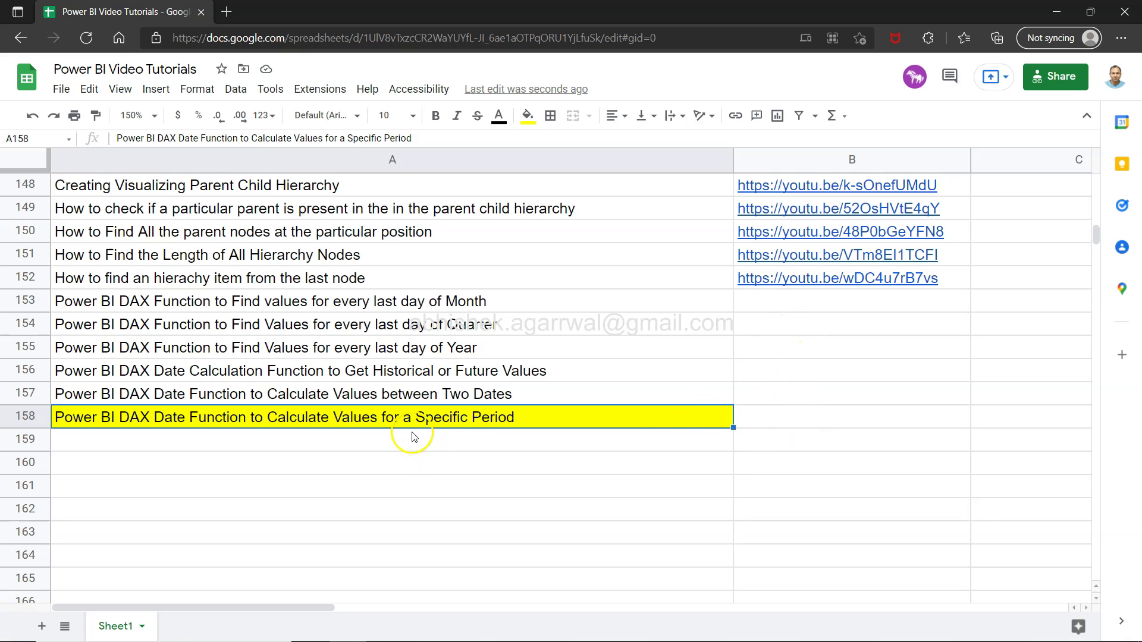
{"action": "left_click", "coordinate": [441, 372]}
{"action": "left_click", "coordinate": [442, 418]}
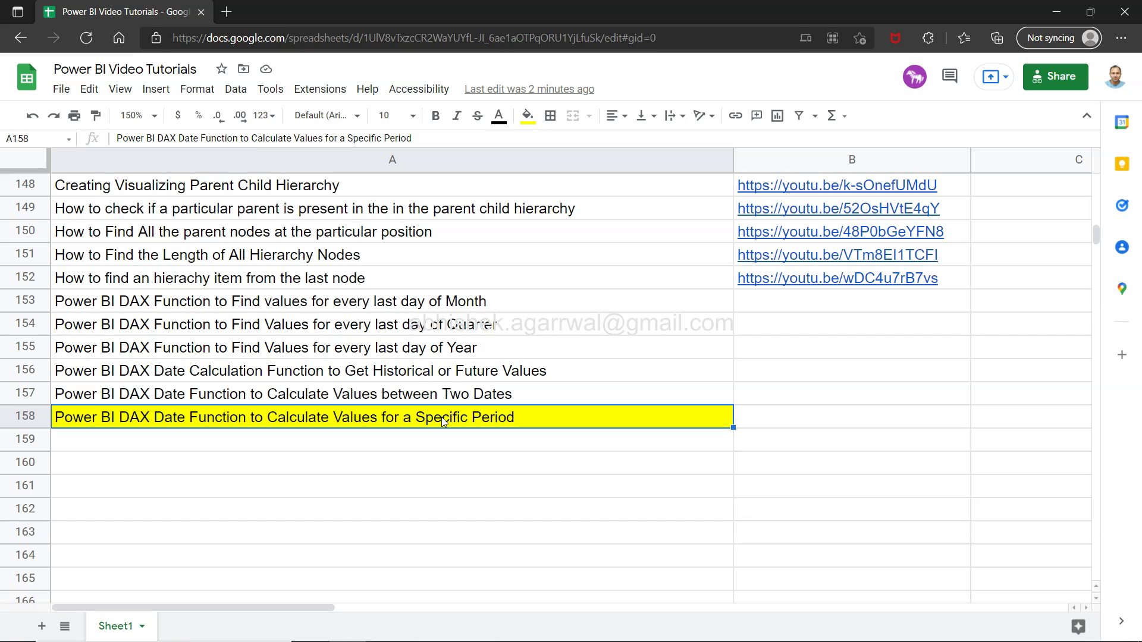
- Check the sheet's address and the row 155 and 157 titles, then return to Power BI Desktop
{"action": "left_click", "coordinate": [660, 42]}
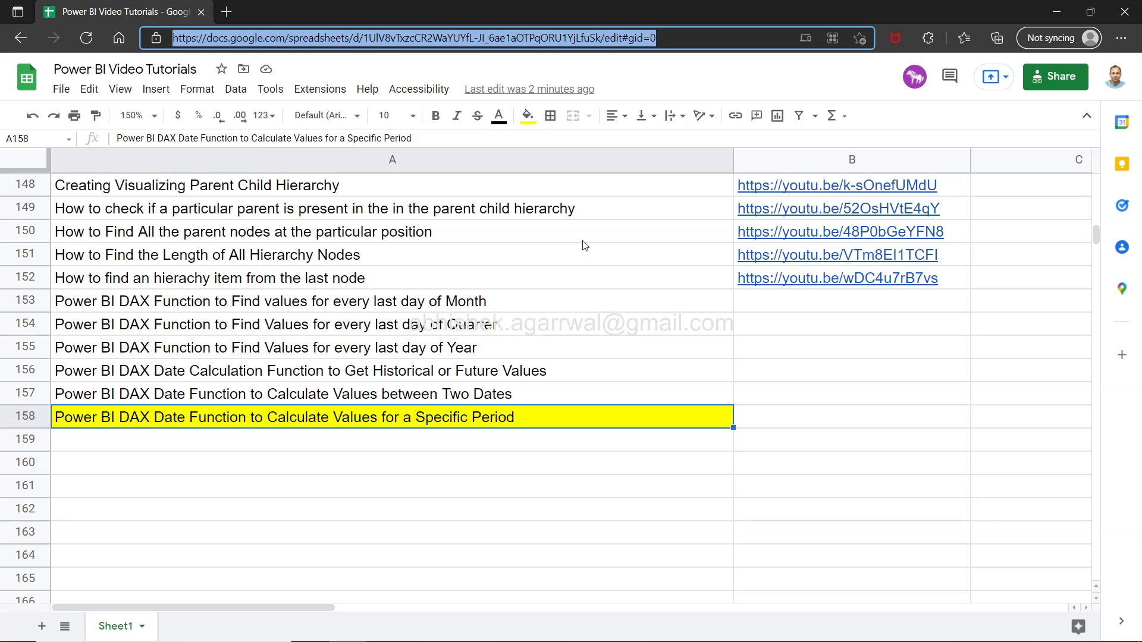
{"action": "key", "text": "ctrl+f"}
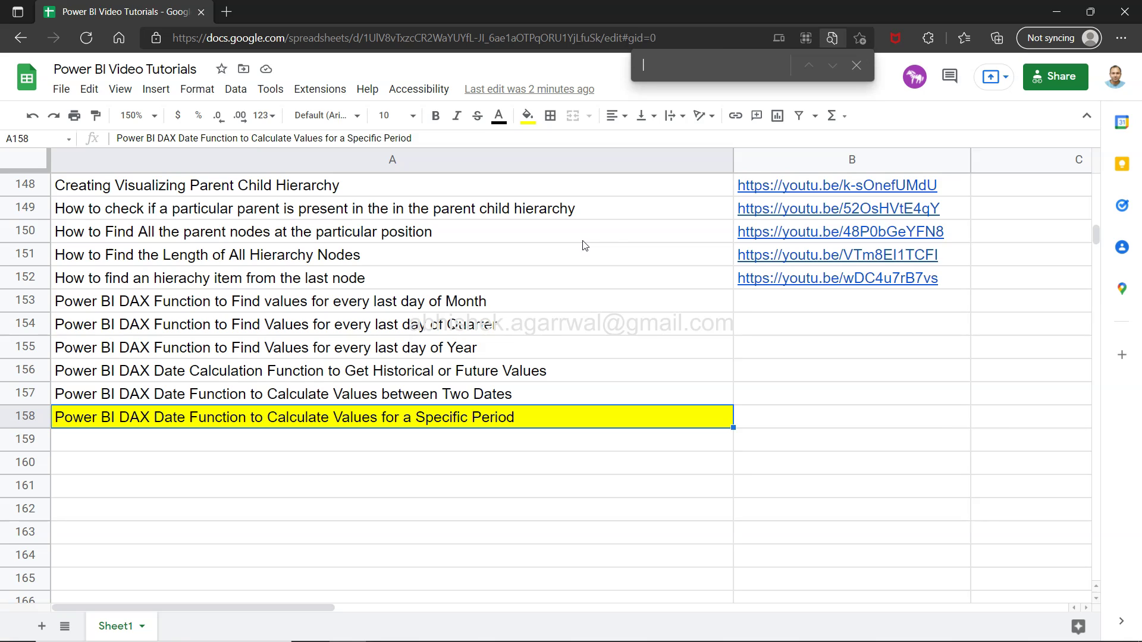
{"action": "left_click", "coordinate": [857, 65]}
{"action": "left_click", "coordinate": [502, 357]}
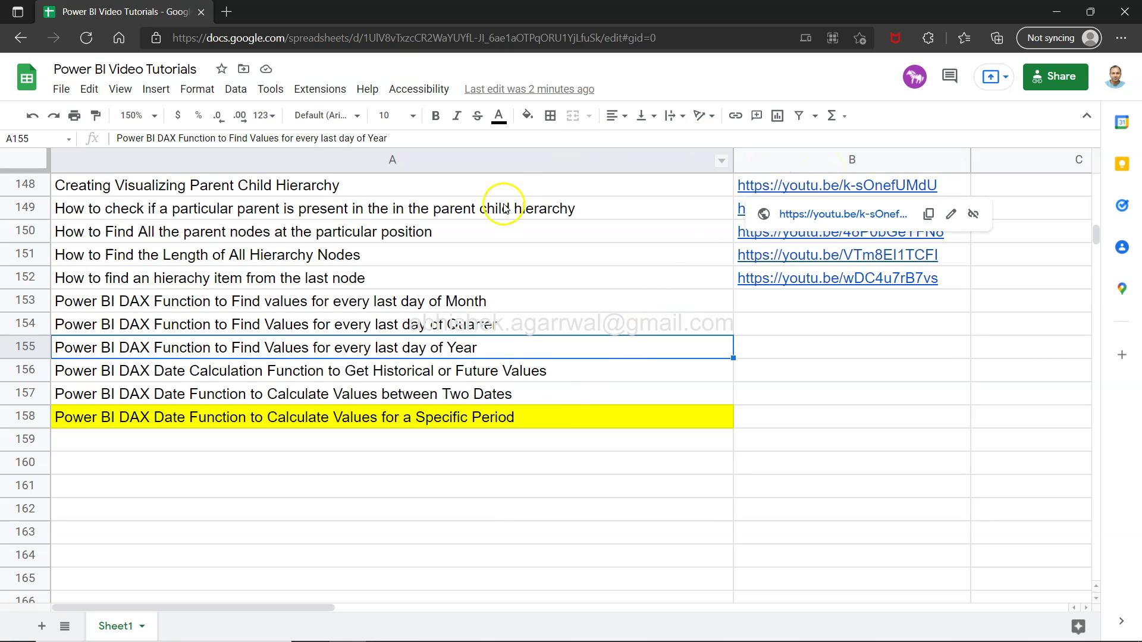
{"action": "left_click", "coordinate": [489, 390]}
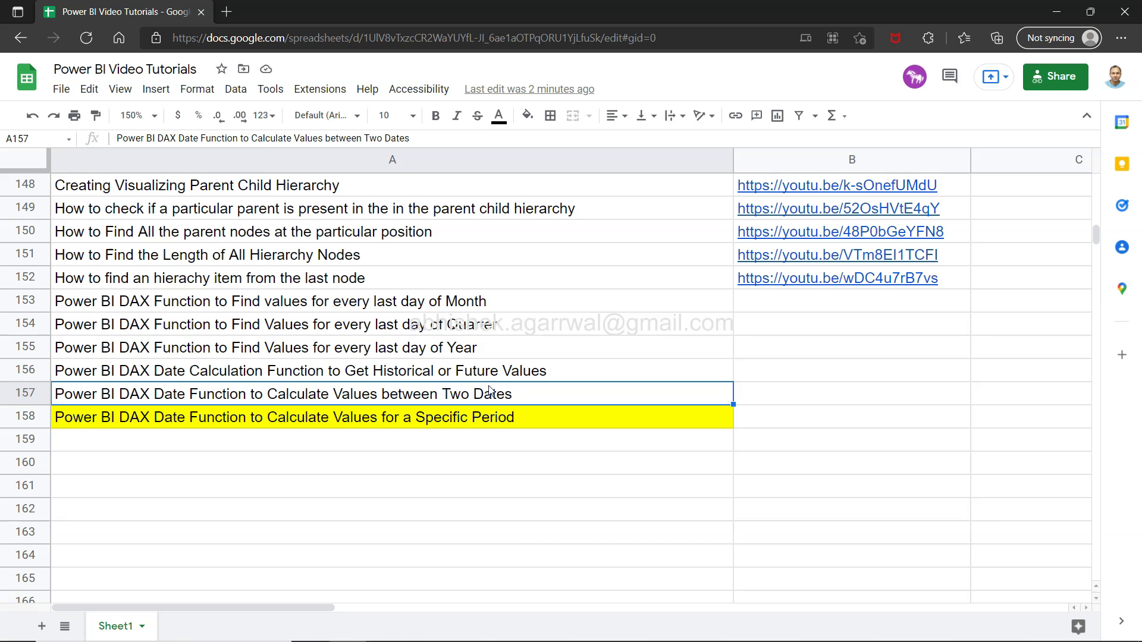
{"action": "key", "text": "alt+Tab"}
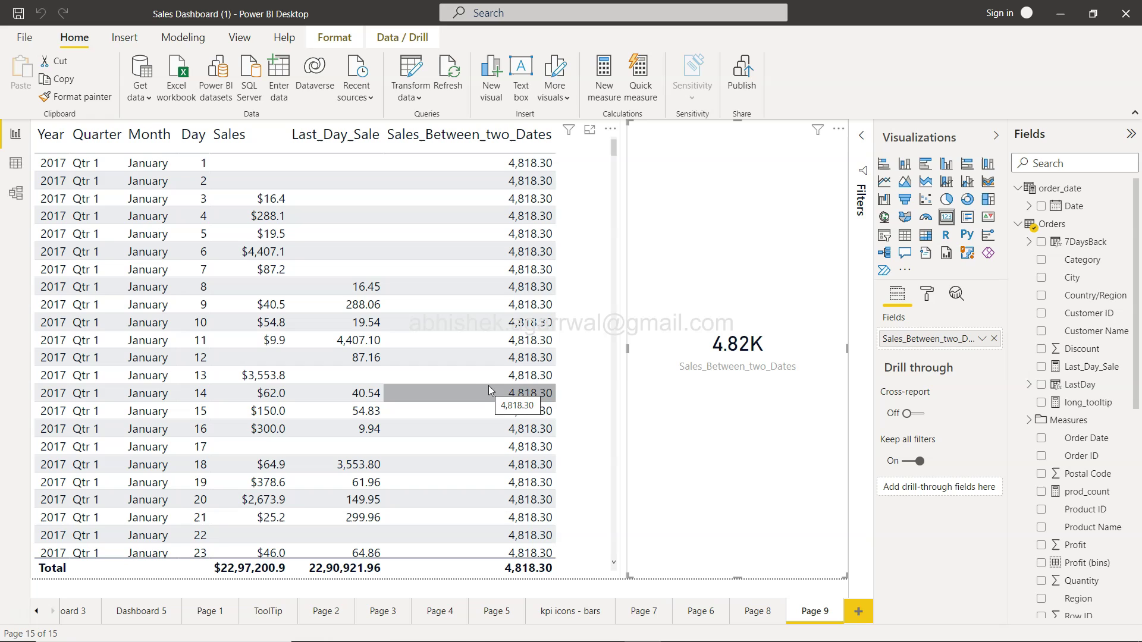
{"action": "left_click", "coordinate": [763, 443]}
{"action": "left_click", "coordinate": [352, 373]}
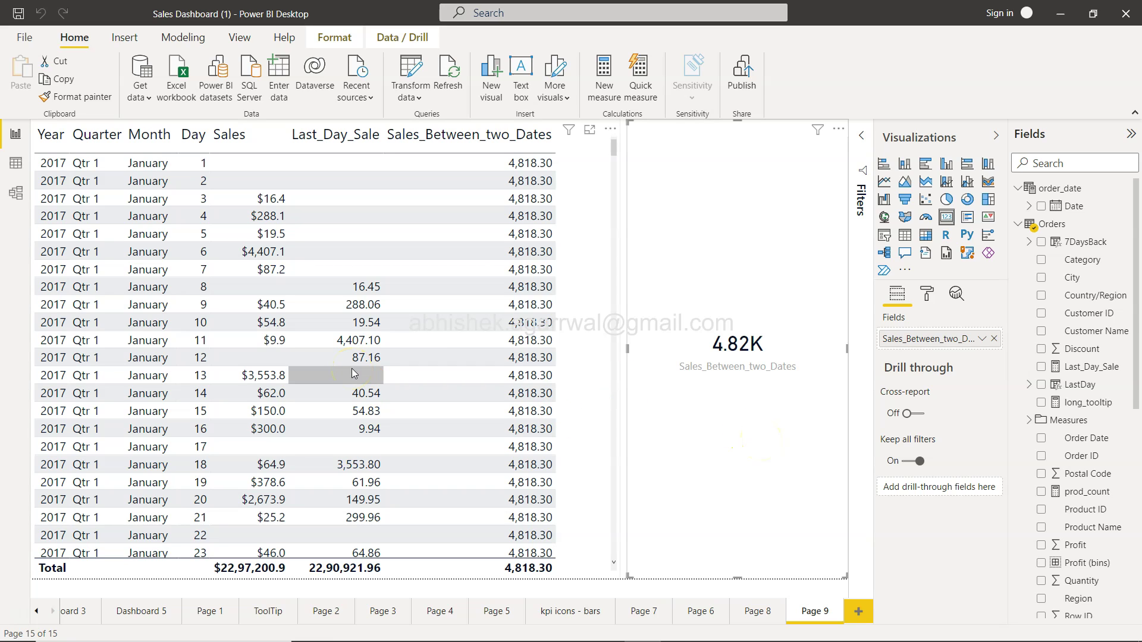
{"action": "scroll", "coordinate": [353, 373], "scroll_direction": "down", "scroll_amount": 5}
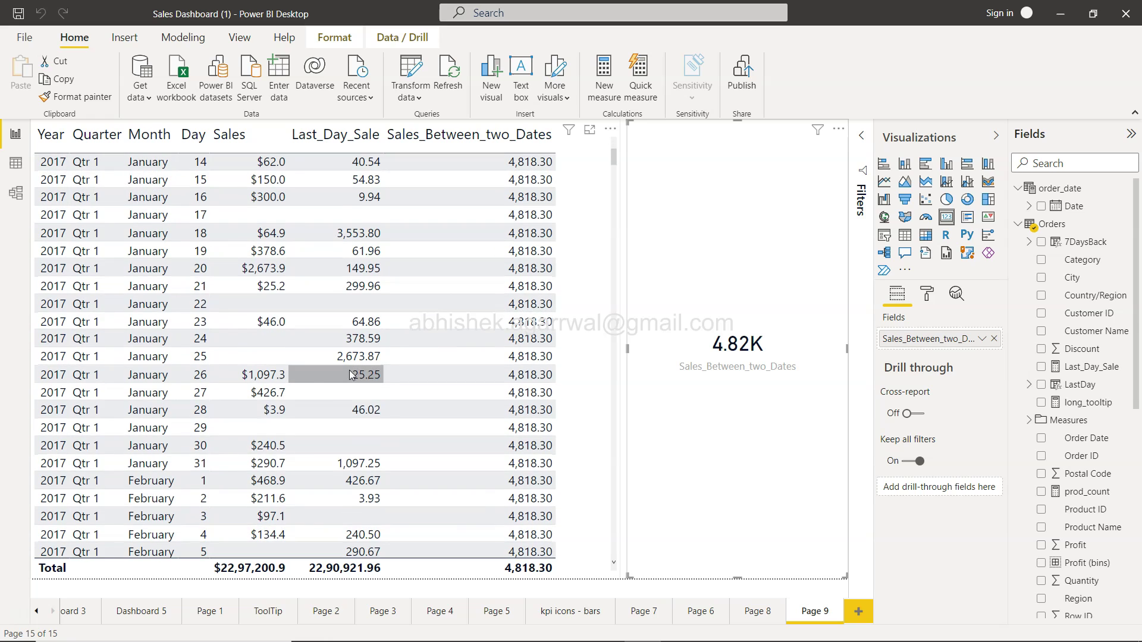
{"action": "left_click", "coordinate": [199, 464]}
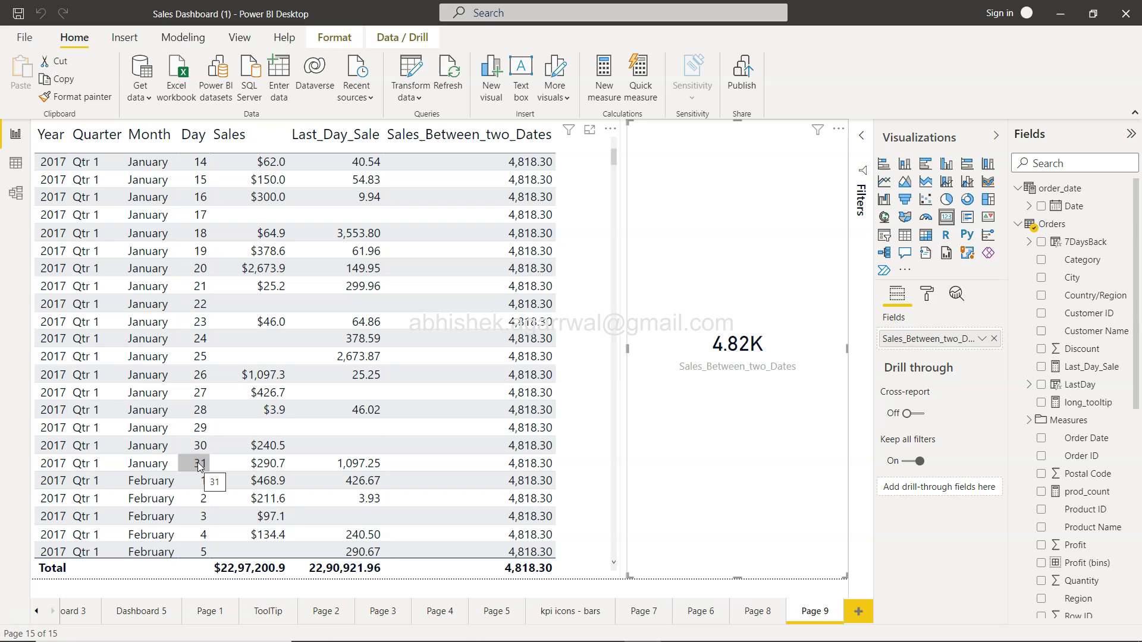
{"action": "left_click", "coordinate": [176, 476]}
{"action": "left_click", "coordinate": [193, 465]}
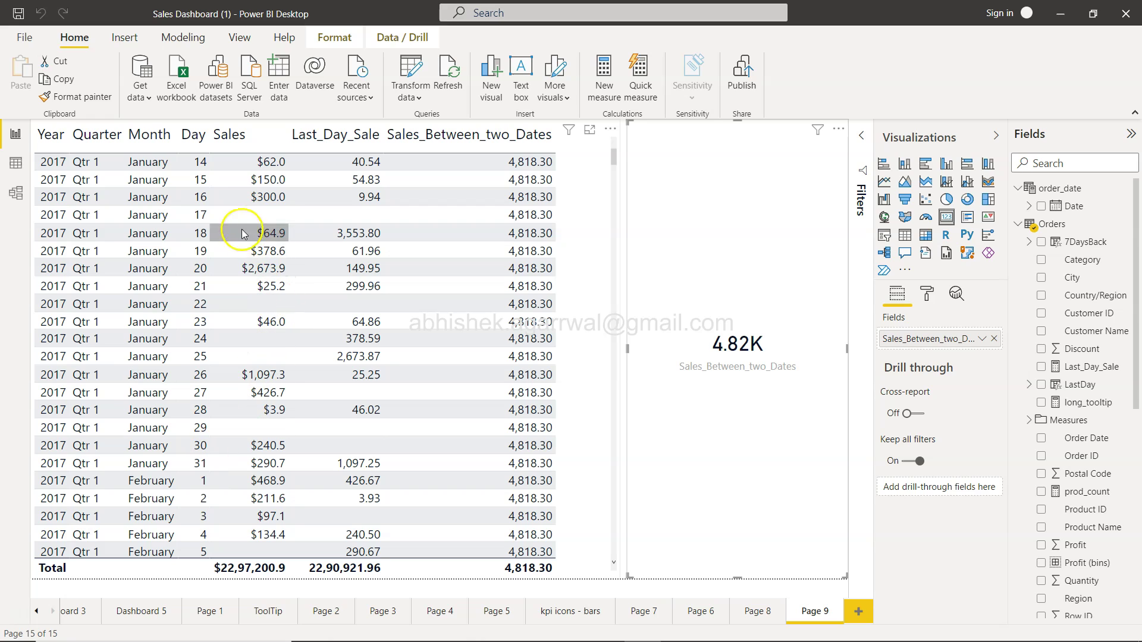
{"action": "left_click", "coordinate": [197, 211]}
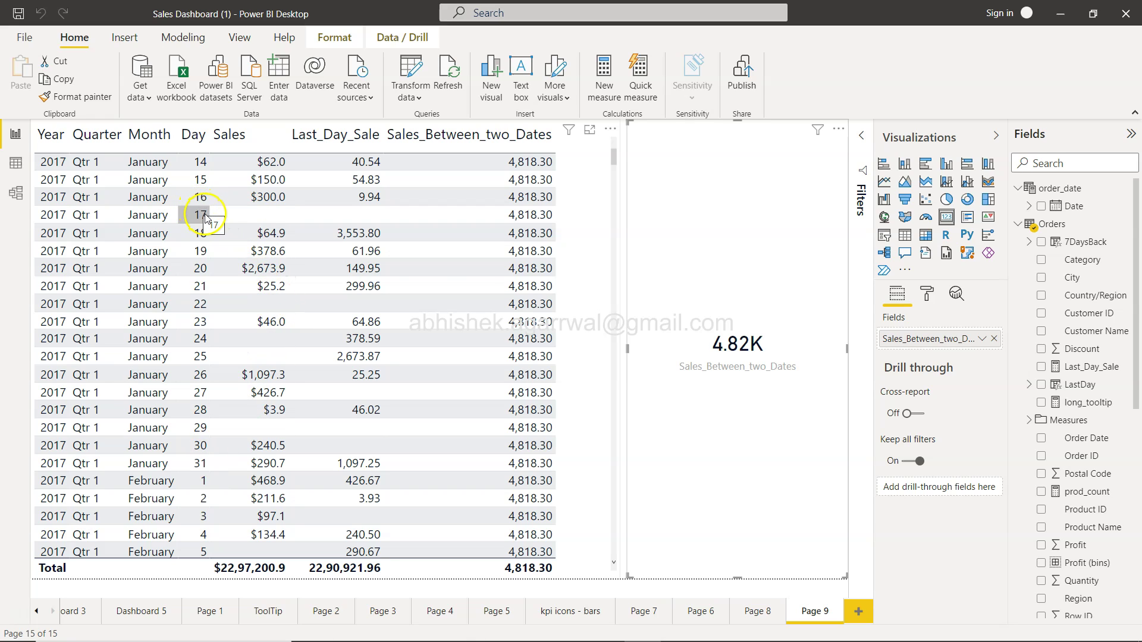
{"action": "left_click", "coordinate": [206, 464]}
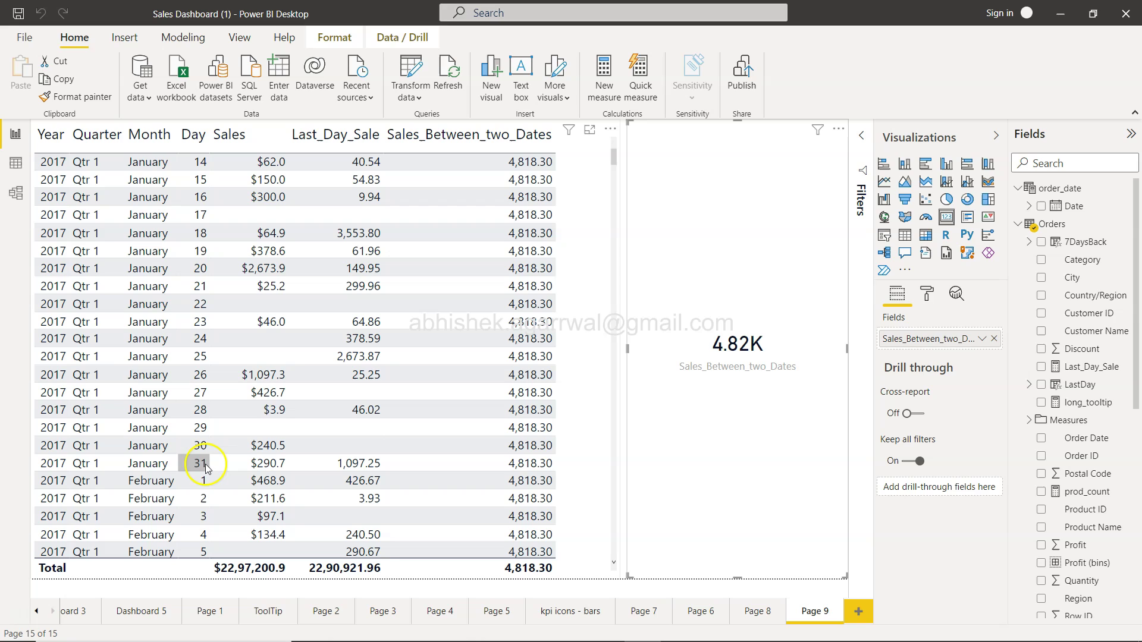
{"action": "left_click", "coordinate": [203, 428]}
{"action": "left_click", "coordinate": [204, 409]}
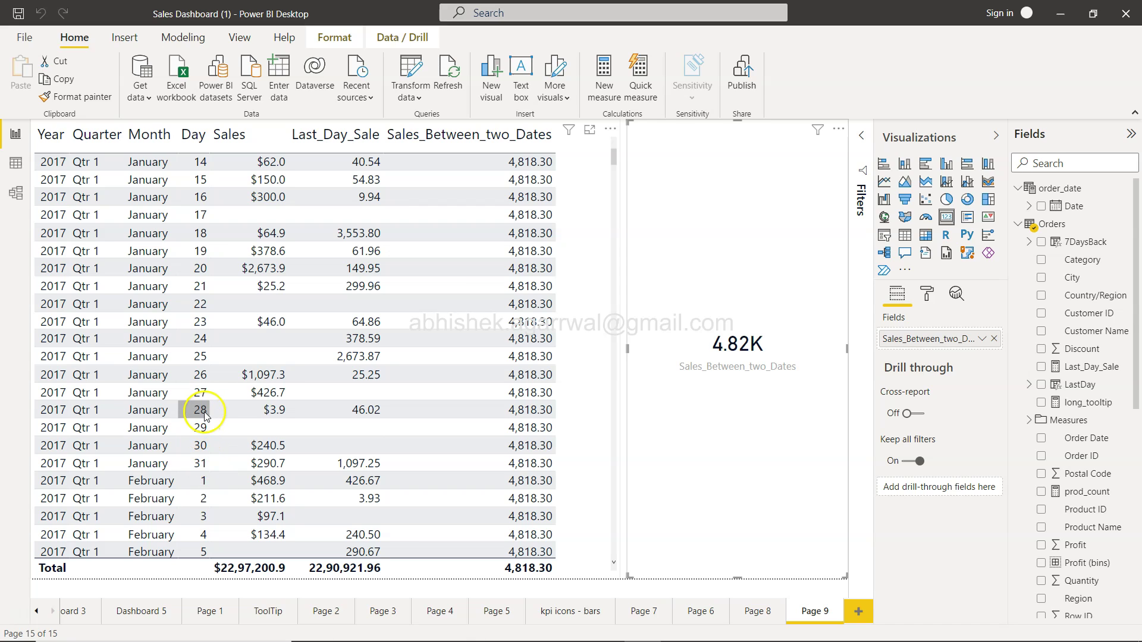
{"action": "left_click", "coordinate": [203, 393]}
{"action": "left_click", "coordinate": [202, 376]}
{"action": "left_click", "coordinate": [203, 358]}
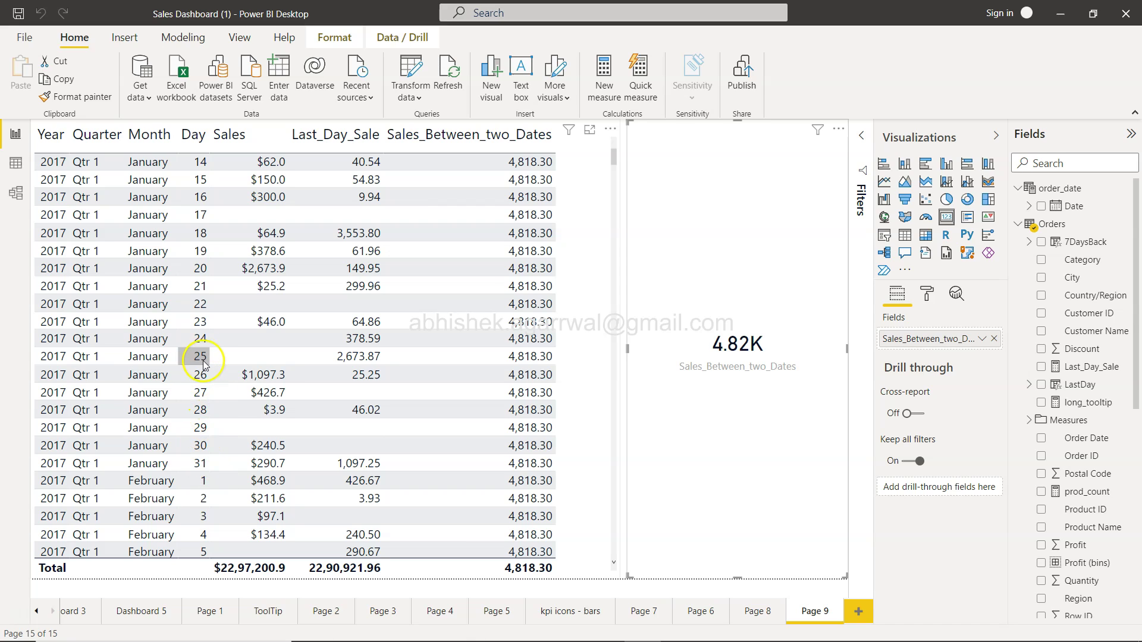
{"action": "left_click", "coordinate": [203, 339]}
{"action": "left_click", "coordinate": [203, 323]}
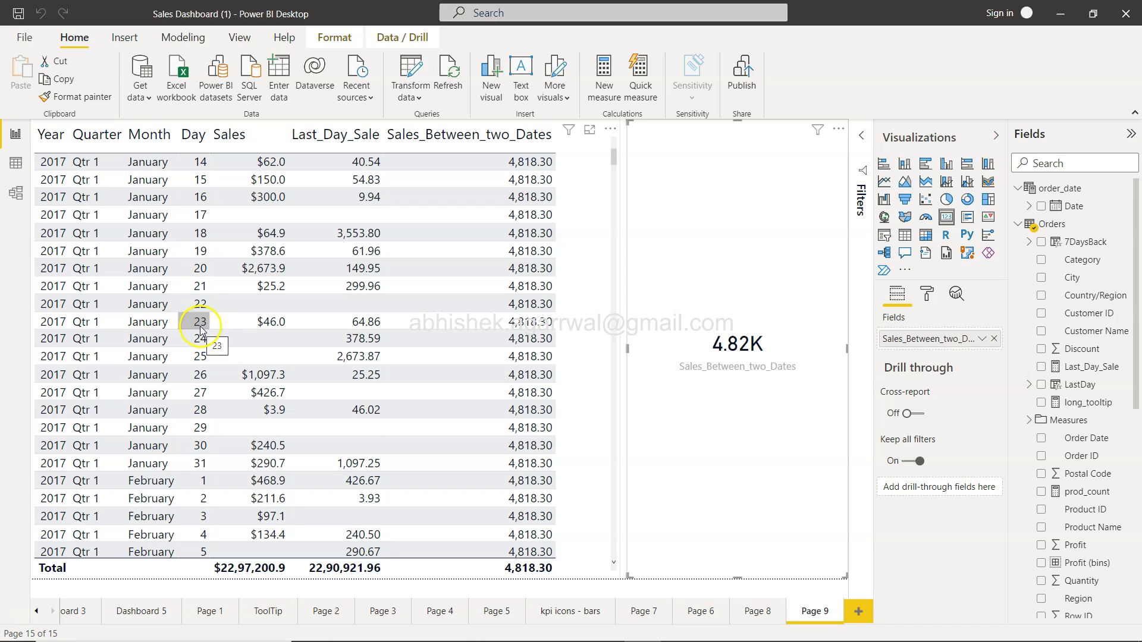
{"action": "left_click", "coordinate": [204, 306]}
{"action": "left_click", "coordinate": [202, 287]}
{"action": "left_click", "coordinate": [203, 269]}
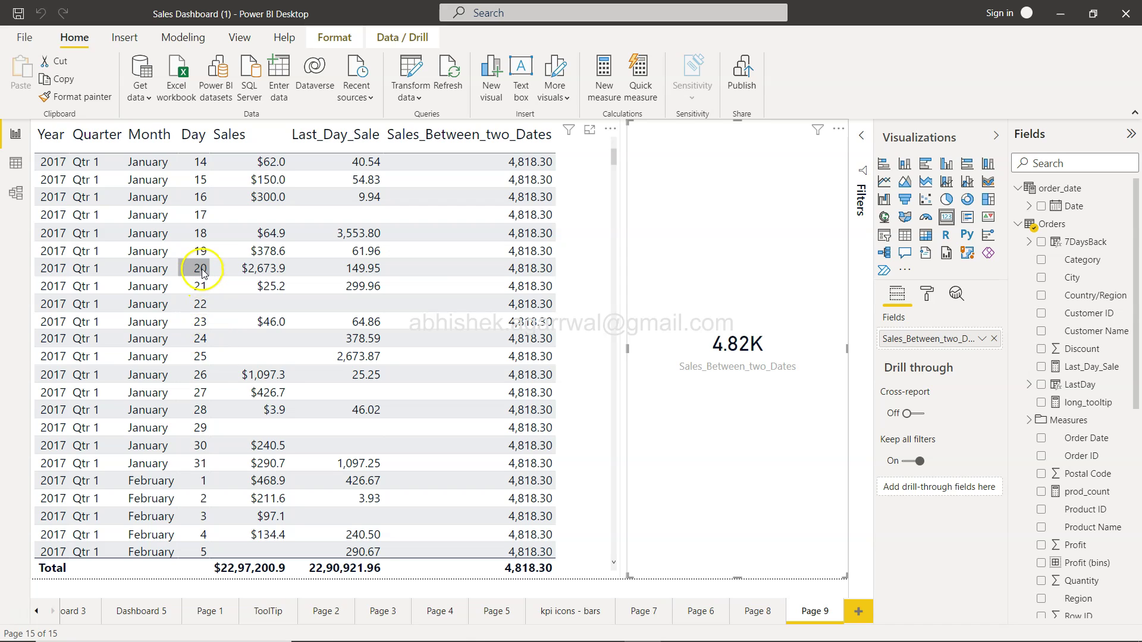
{"action": "left_click", "coordinate": [203, 252]}
{"action": "left_click", "coordinate": [202, 235]}
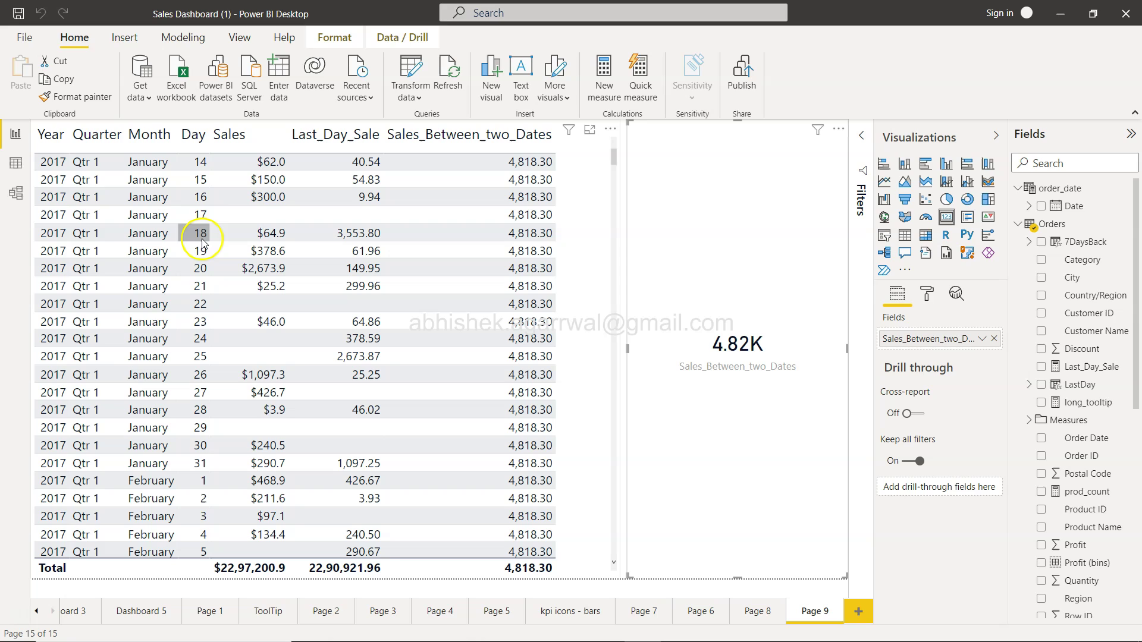
{"action": "left_click", "coordinate": [203, 218]}
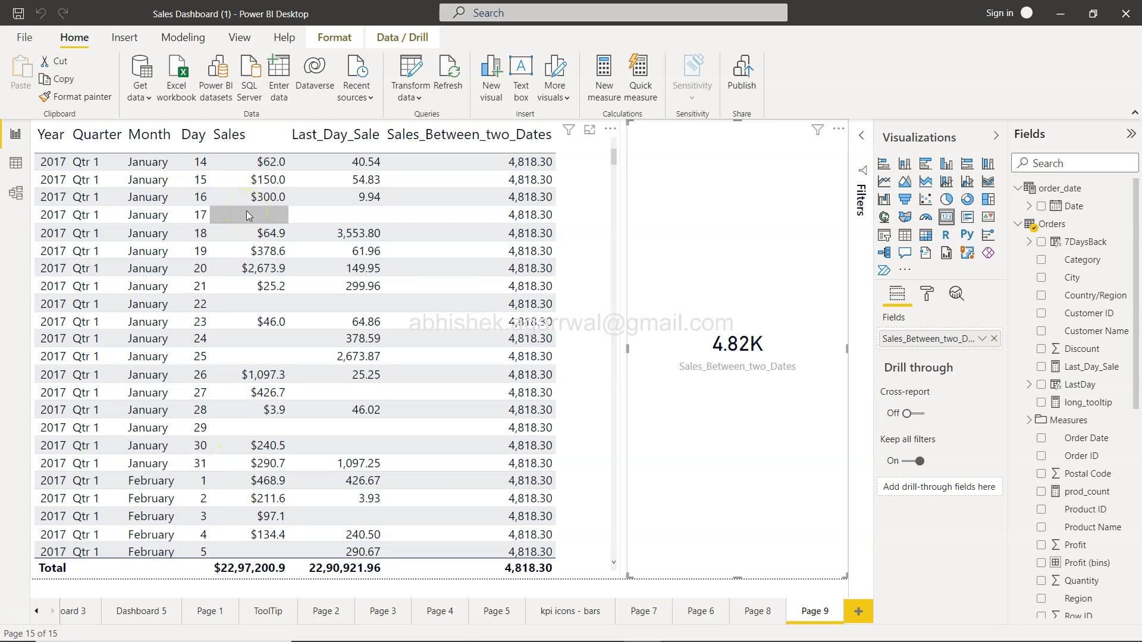
{"action": "left_click", "coordinate": [269, 235]}
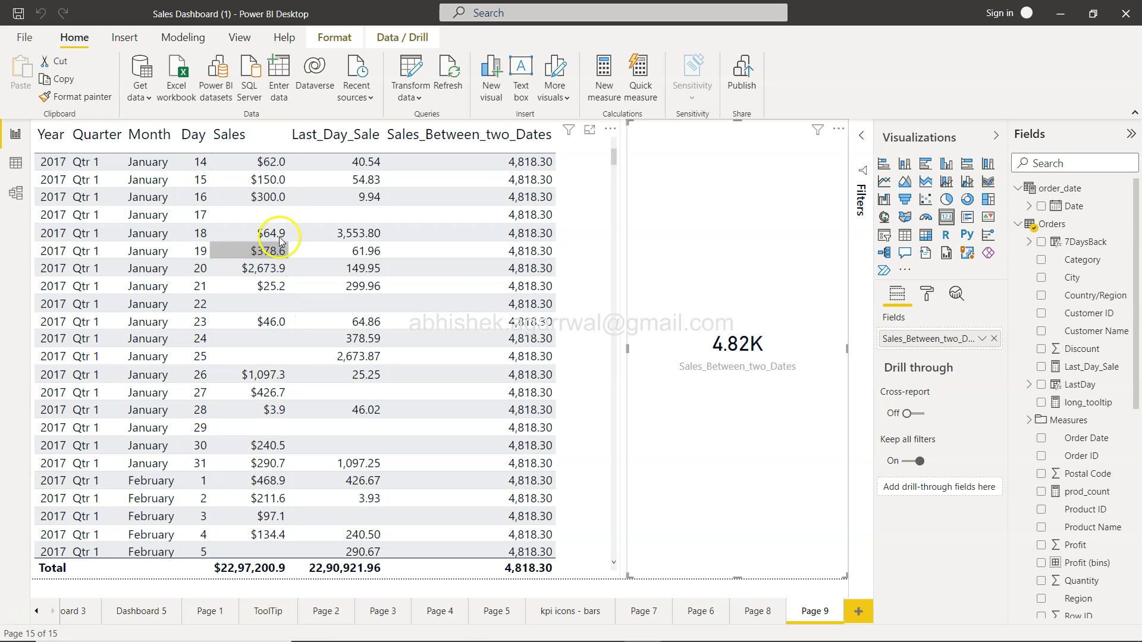
{"action": "mouse_move", "coordinate": [273, 465]}
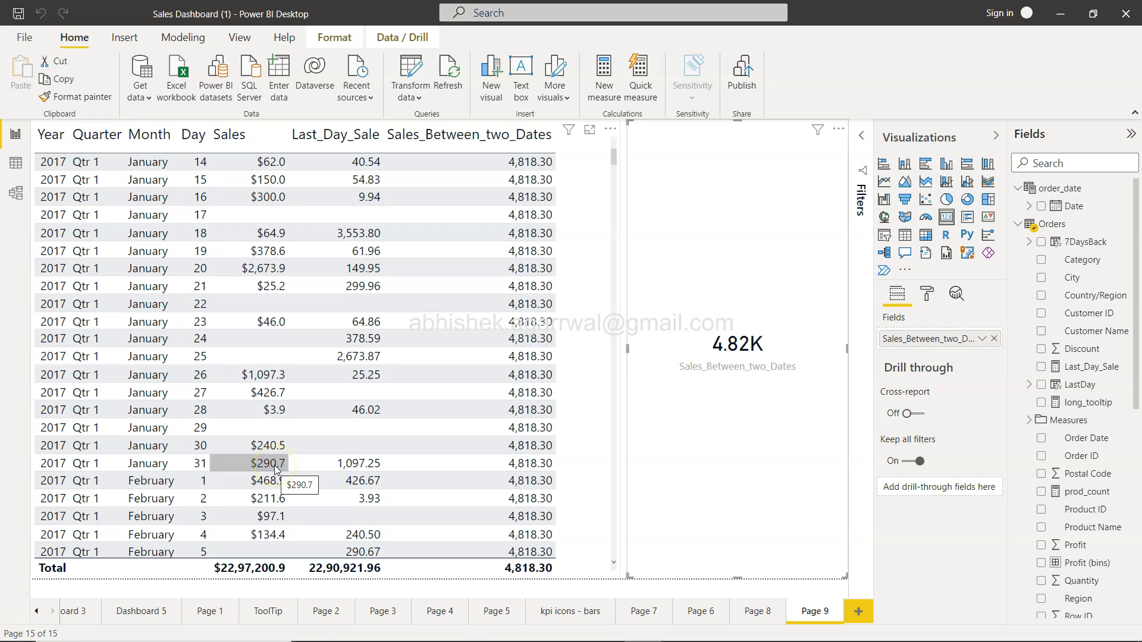
{"action": "left_click", "coordinate": [274, 229]}
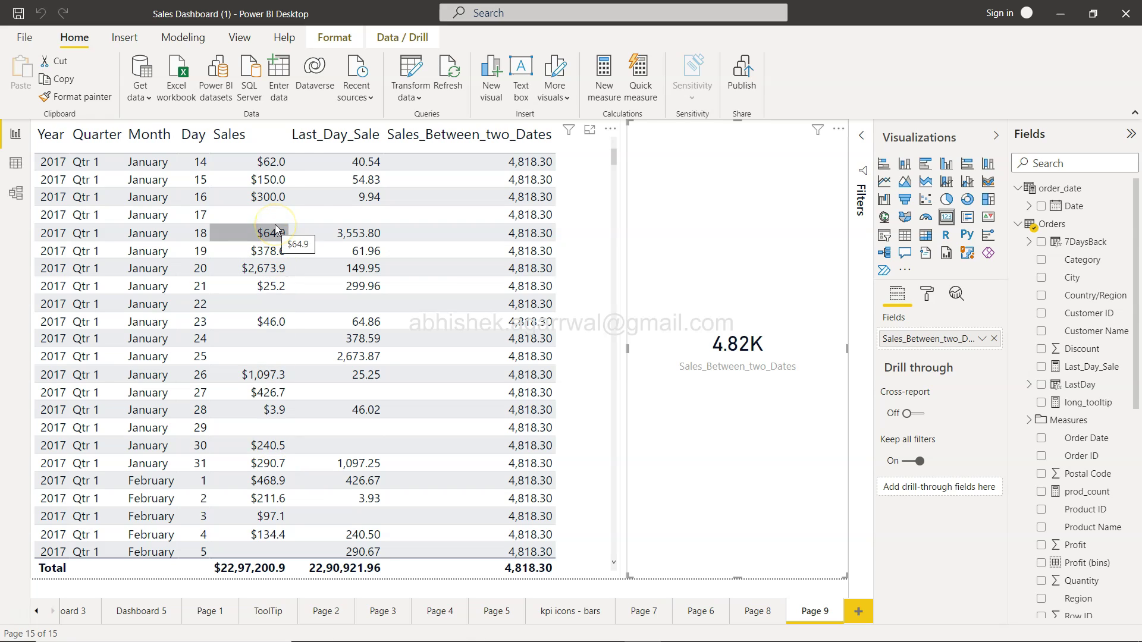
{"action": "left_click", "coordinate": [609, 337]}
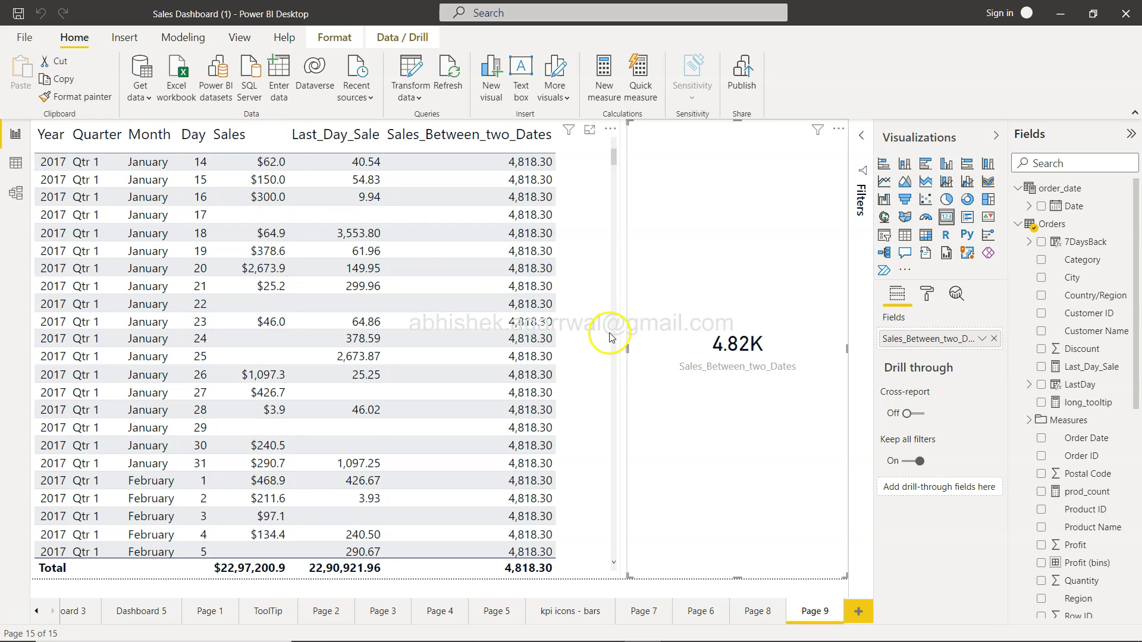
{"action": "left_click", "coordinate": [732, 314]}
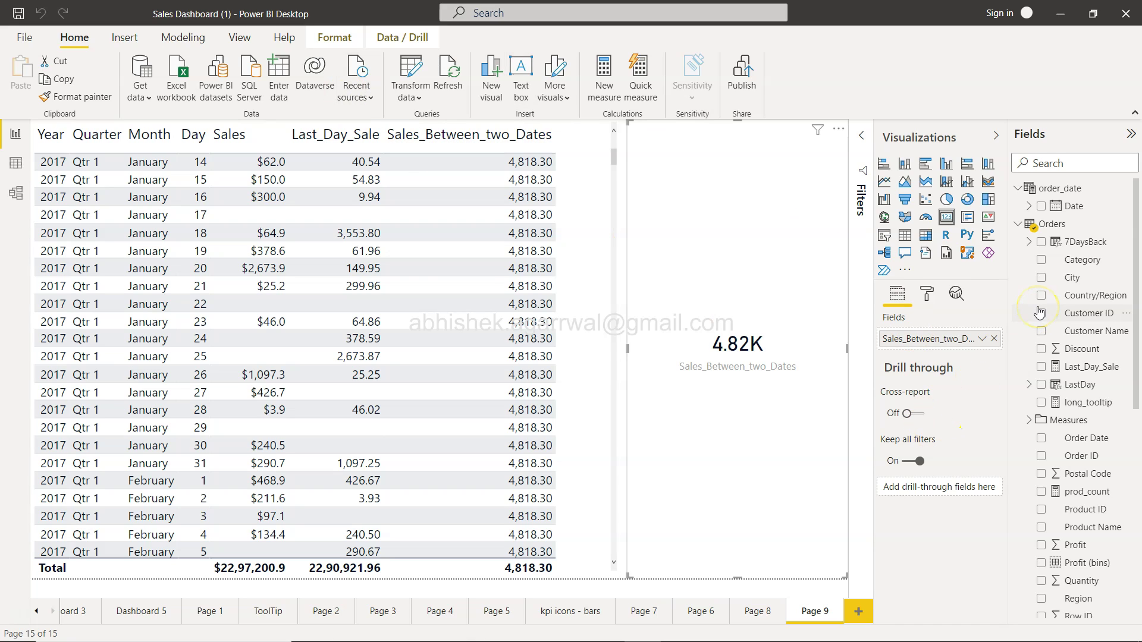
{"action": "left_click", "coordinate": [1070, 219]}
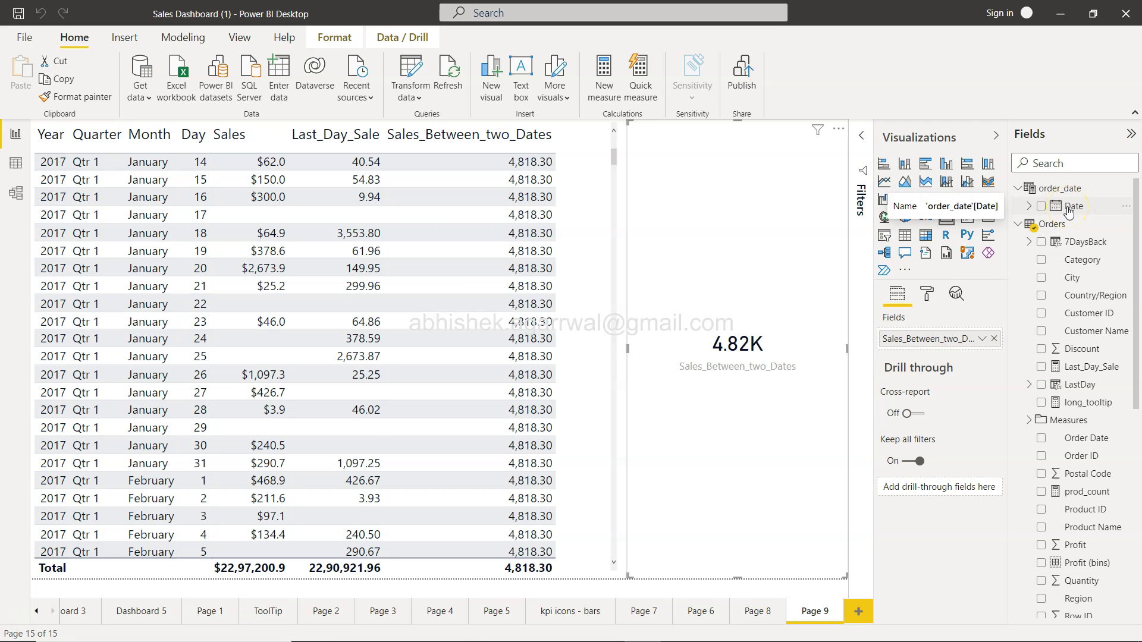
{"action": "scroll", "coordinate": [1088, 423], "scroll_direction": "down", "scroll_amount": 2}
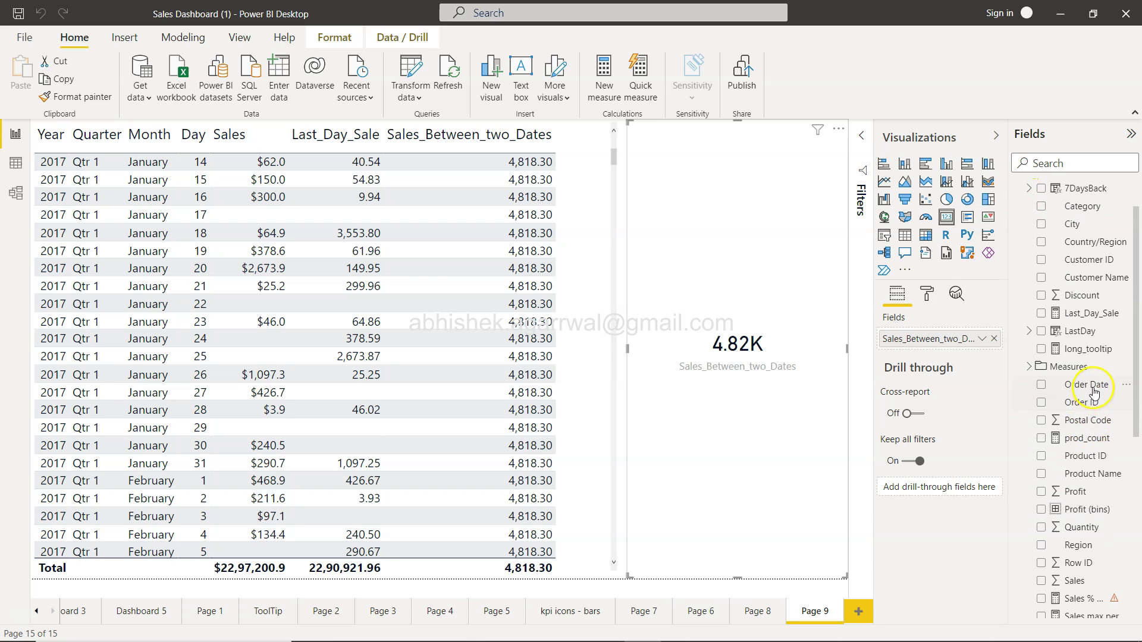
{"action": "scroll", "coordinate": [1093, 391], "scroll_direction": "down", "scroll_amount": 2}
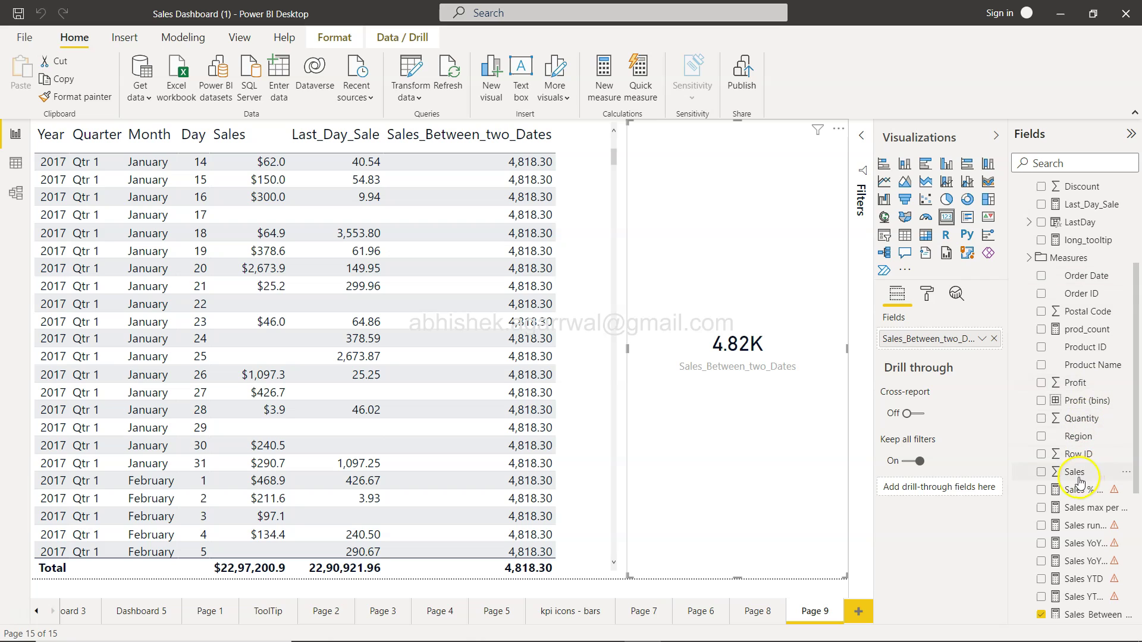
{"action": "scroll", "coordinate": [1078, 477], "scroll_direction": "up", "scroll_amount": 3}
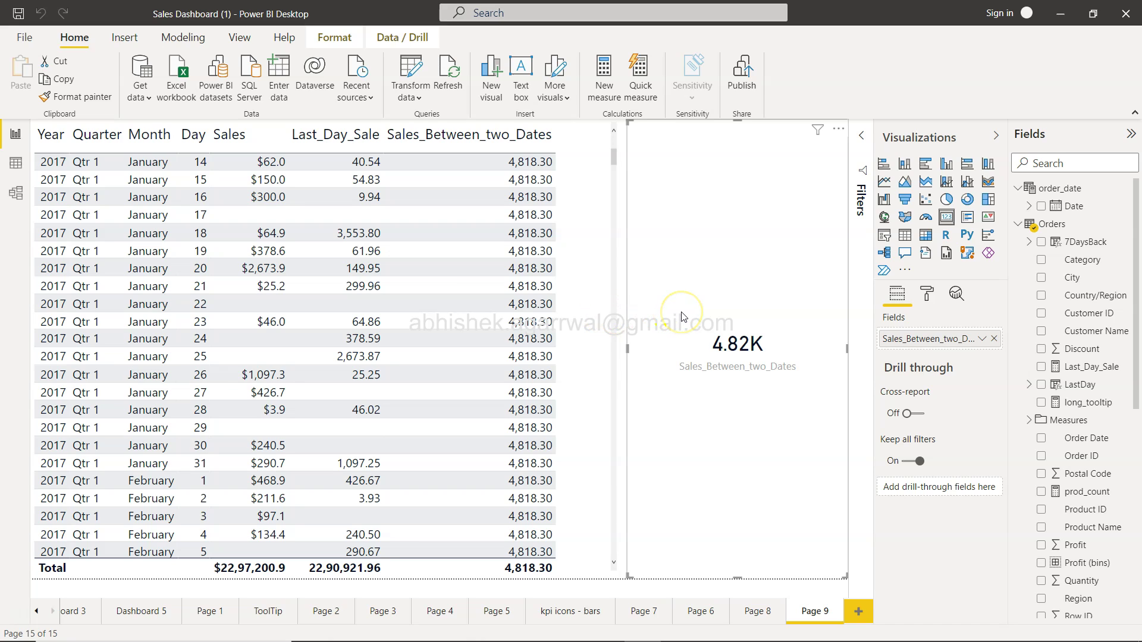
- Create a new measure named Sales_15_Days_Back_From_31Jan2017 and begin its formula with 'cal'
{"action": "left_click", "coordinate": [604, 78]}
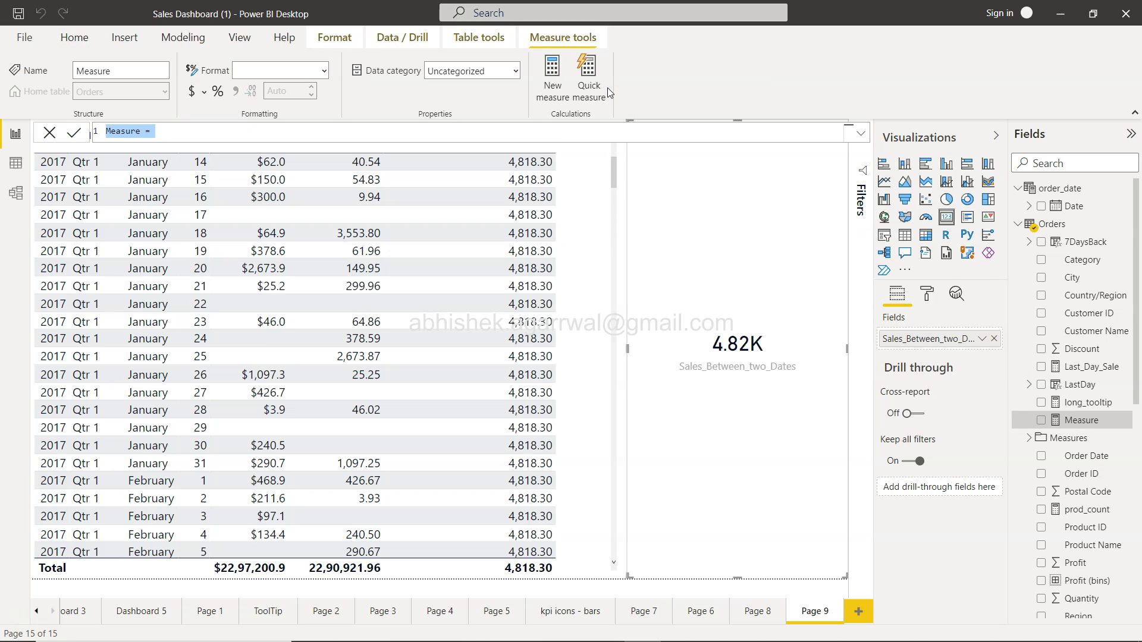
{"action": "type", "text": "15"}
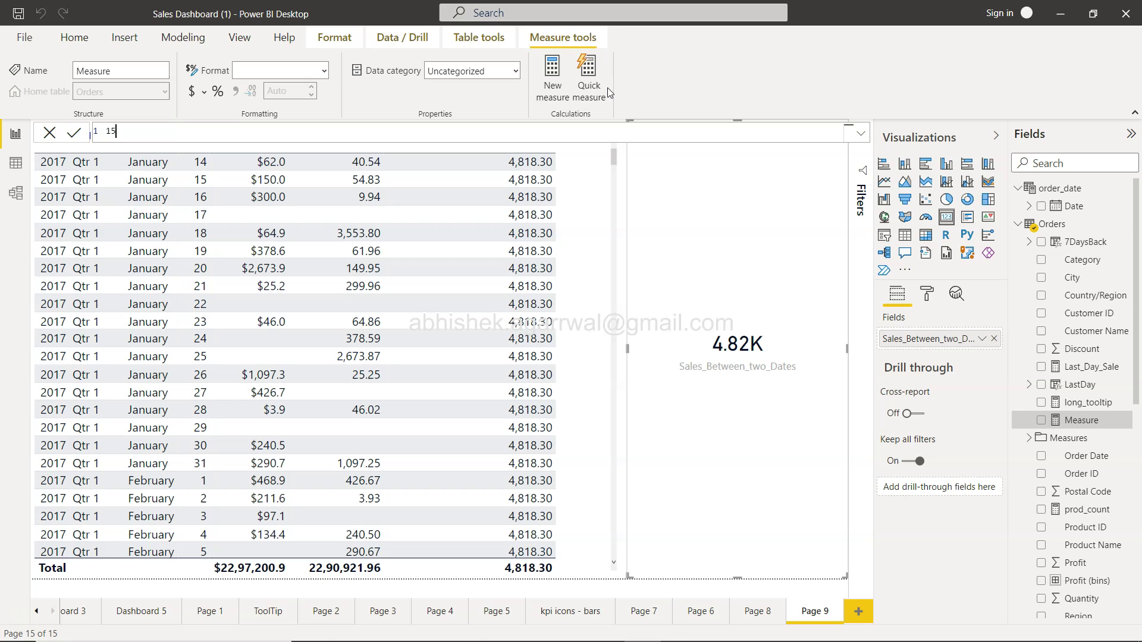
{"action": "key", "text": "BackSpace"}
{"action": "key", "text": "BackSpace"}
{"action": "type", "text": "Sales_15_Days_Back_From_31"}
{"action": "type", "text": "Jan2017"}
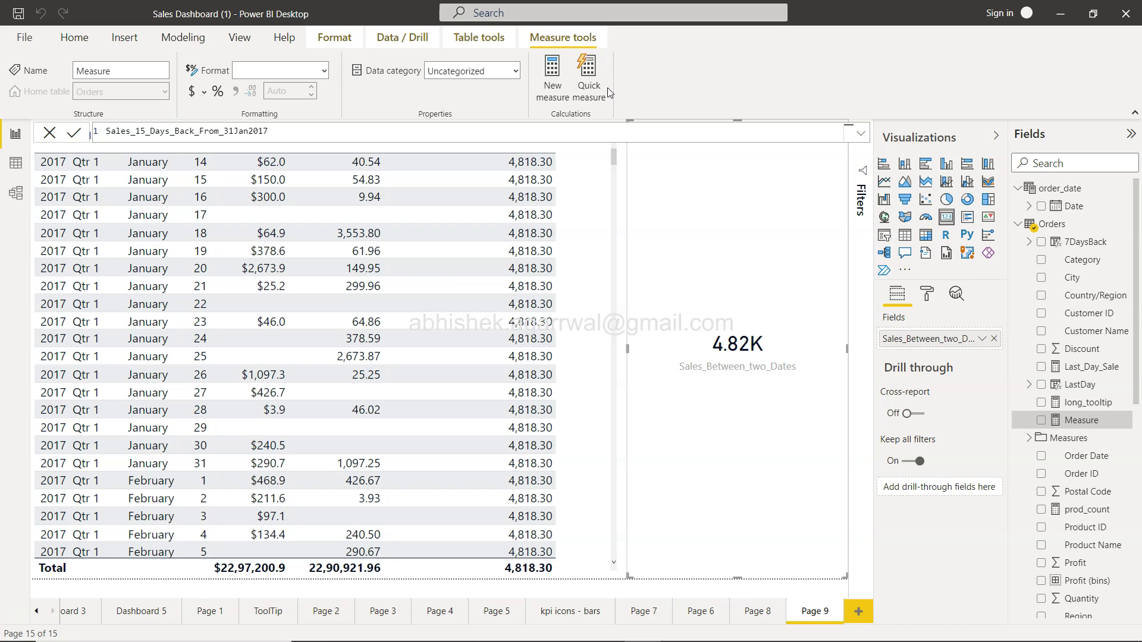
{"action": "type", "text": " = cal"}
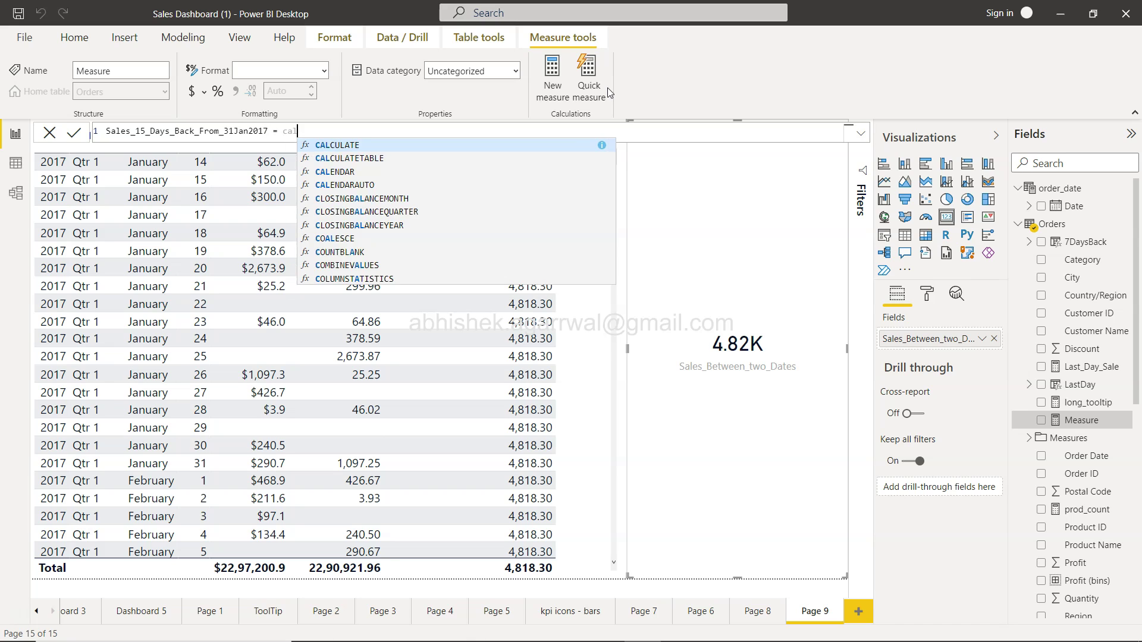
- Write CALCULATE(sum(Orders[Sales]),DATESINPERIOD(order_date[Date],DATE(2017,01,31),-15 into the measure formula
{"action": "key", "text": "Tab"}
{"action": "type", "text": "sum"}
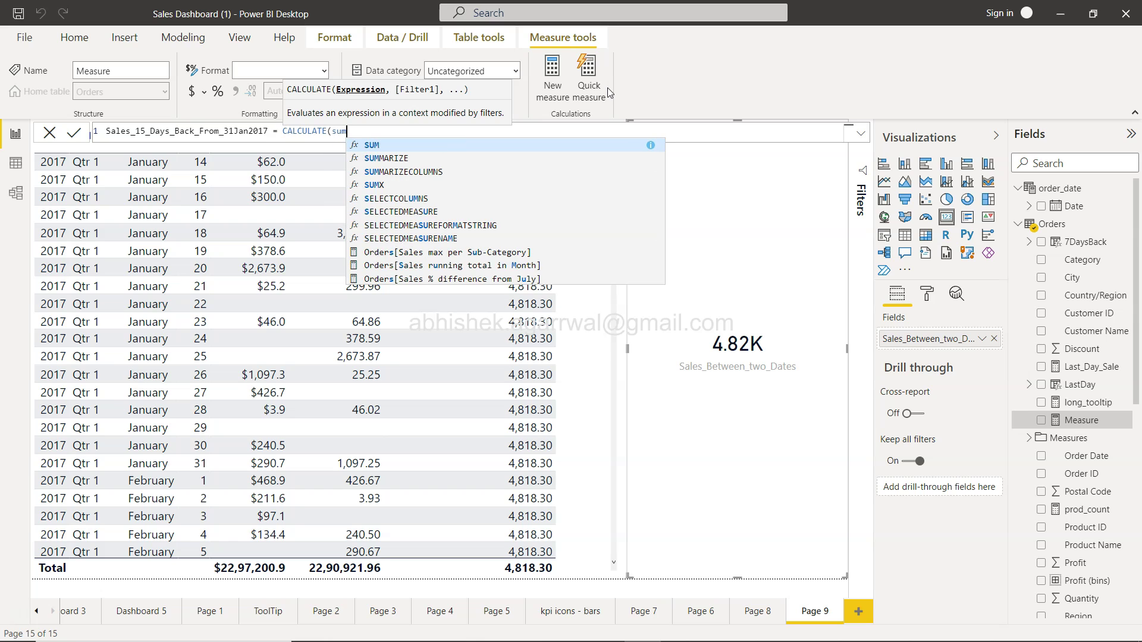
{"action": "type", "text": "(Orders[Sales]"}
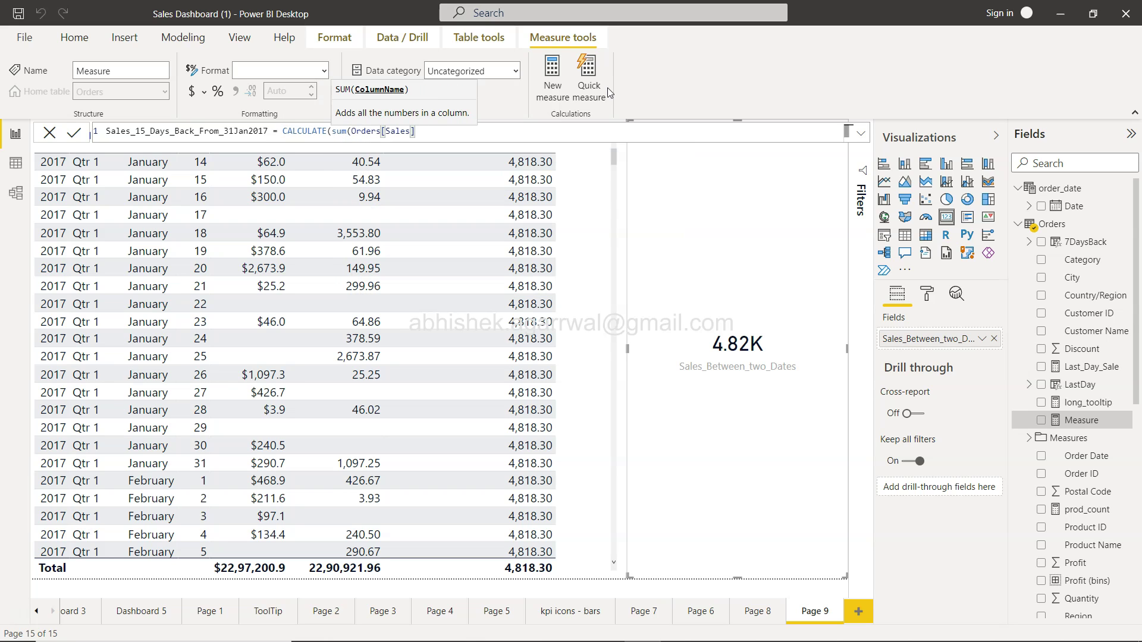
{"action": "type", "text": "),"}
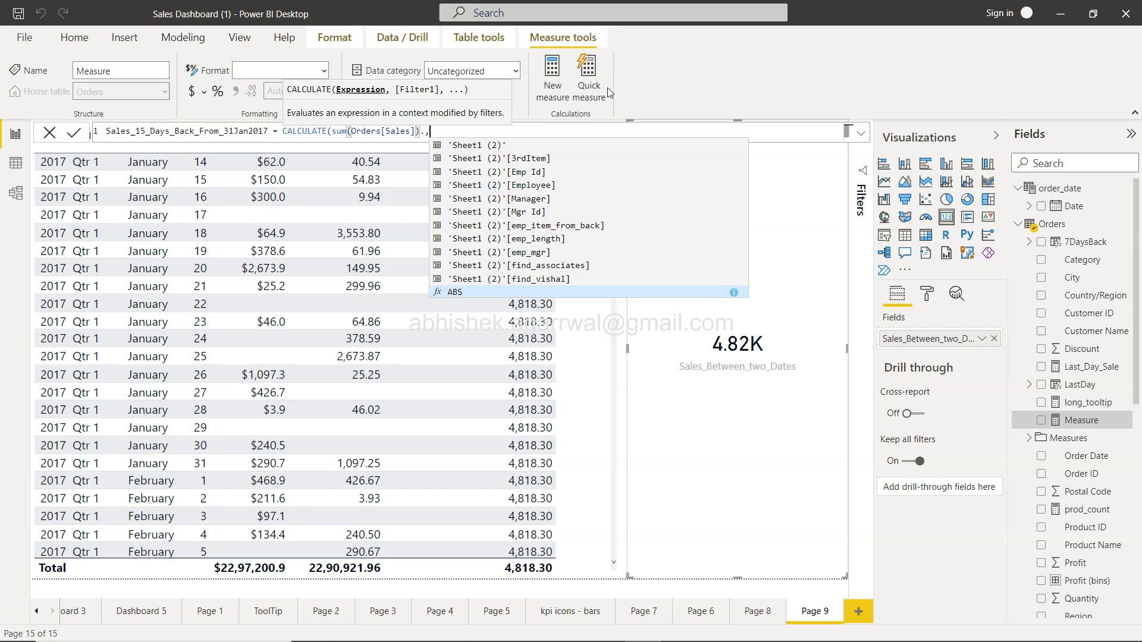
{"action": "type", "text": "da"}
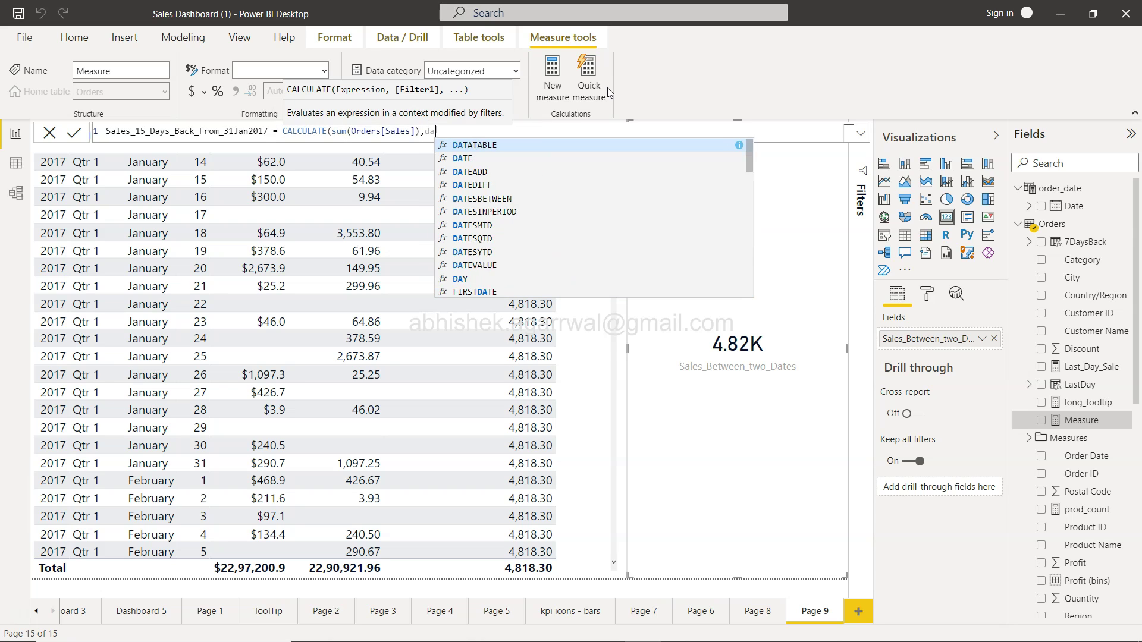
{"action": "type", "text": "tesi"}
{"action": "key", "text": "Tab"}
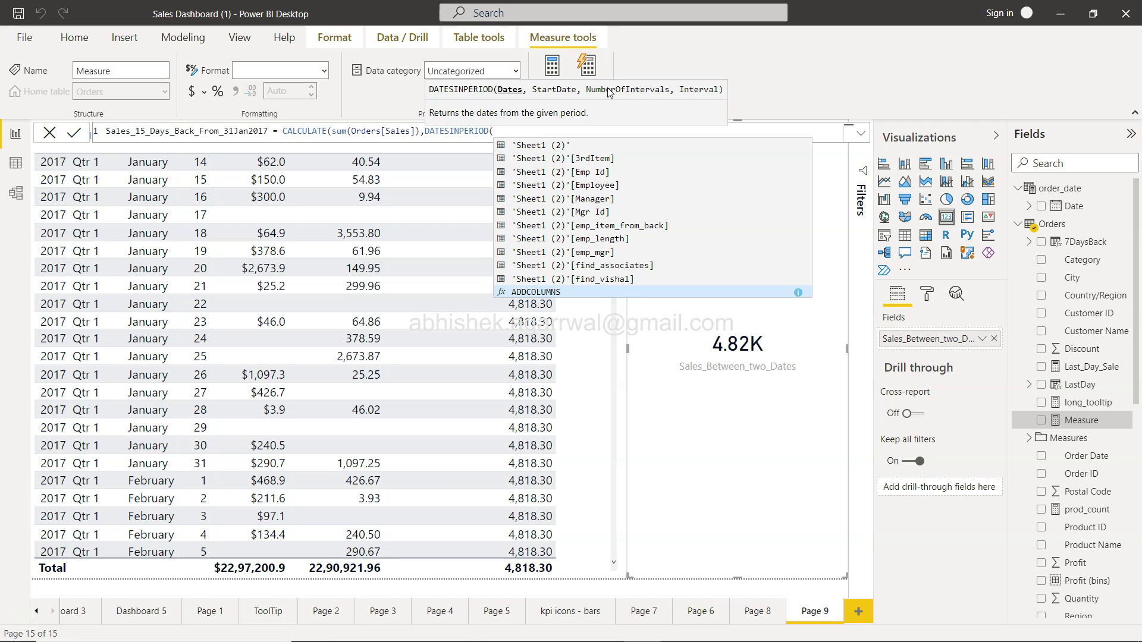
{"action": "type", "text": "Date"}
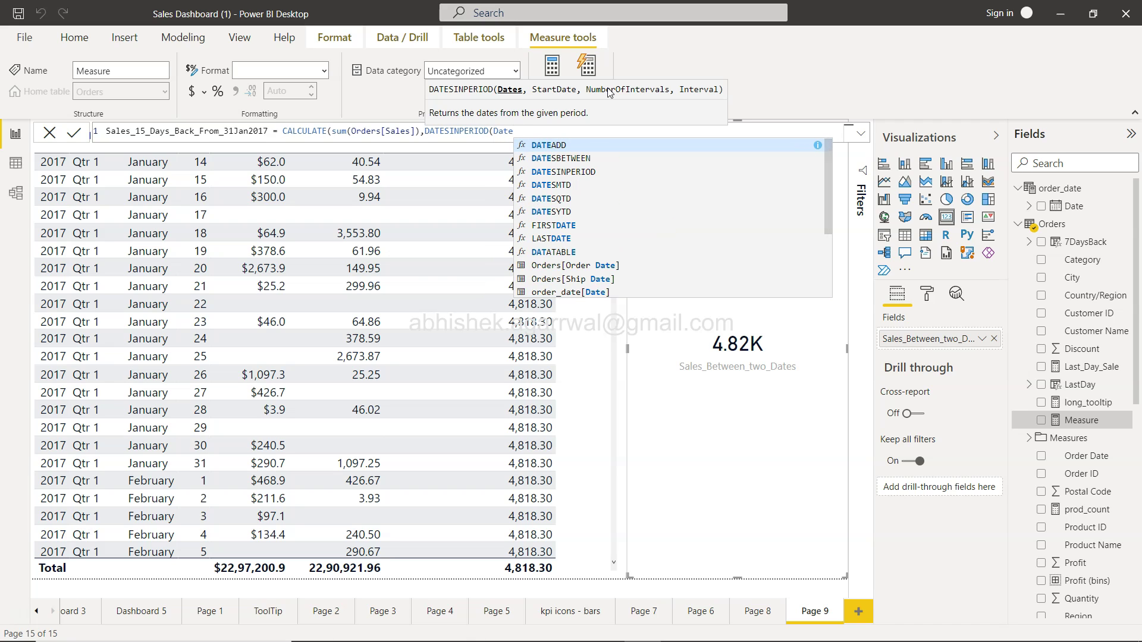
{"action": "key", "text": "Down"}
{"action": "key", "text": "Down"}
{"action": "key", "text": "Down"}
{"action": "key", "text": "Down"}
{"action": "key", "text": "Down"}
{"action": "key", "text": "Down"}
{"action": "key", "text": "Down"}
{"action": "key", "text": "Down"}
{"action": "key", "text": "Down"}
{"action": "key", "text": "Down"}
{"action": "key", "text": "Down"}
{"action": "key", "text": "Up"}
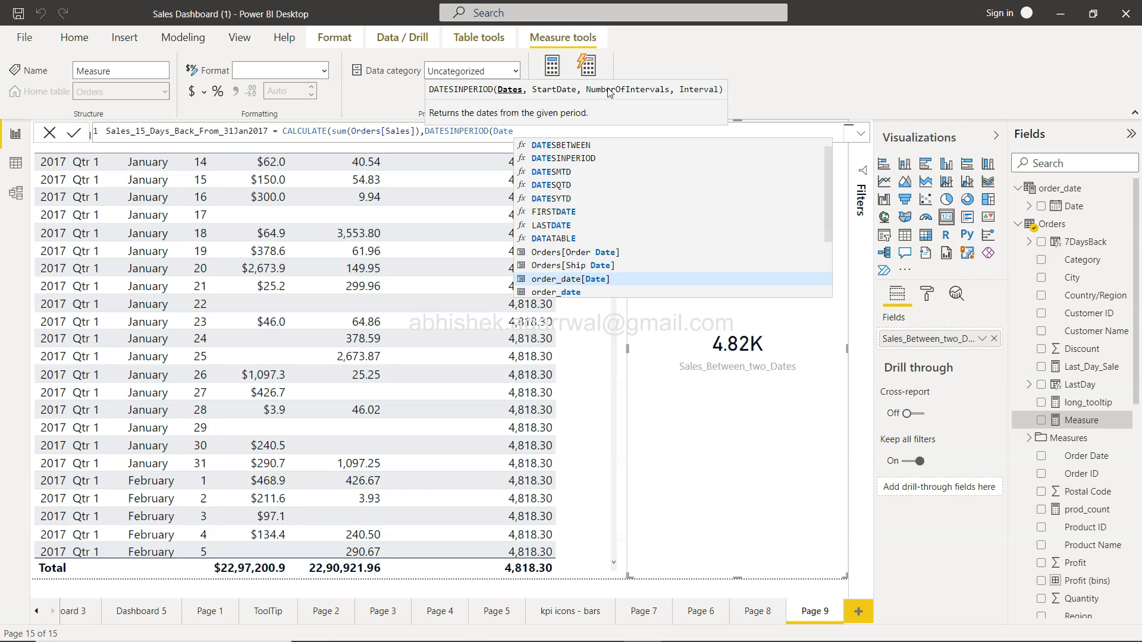
{"action": "key", "text": "Tab"}
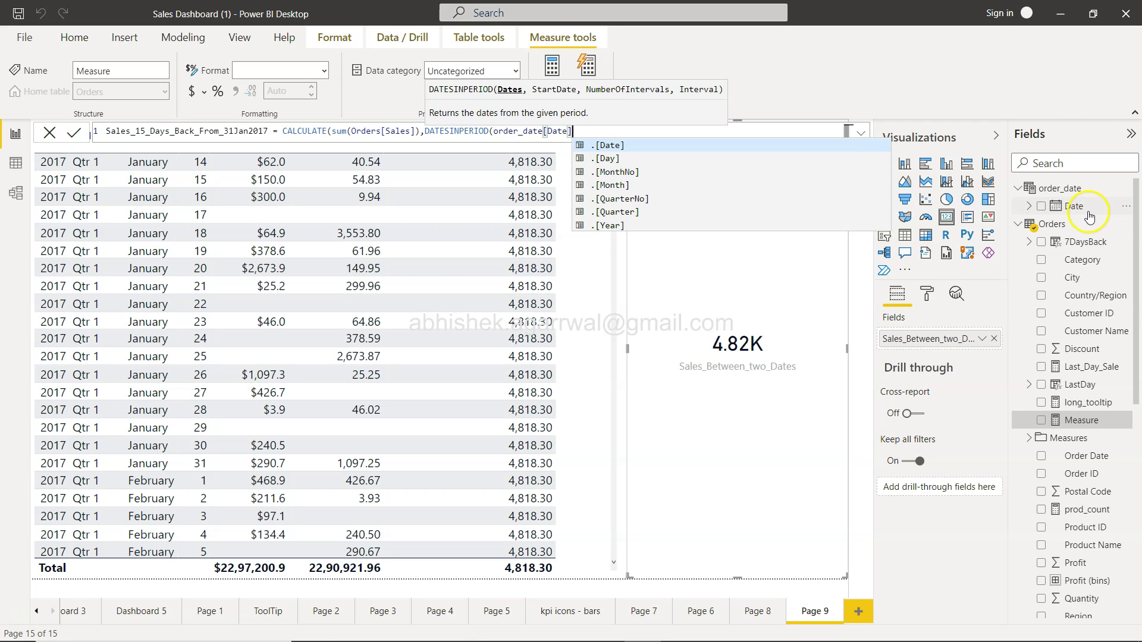
{"action": "type", "text": ","}
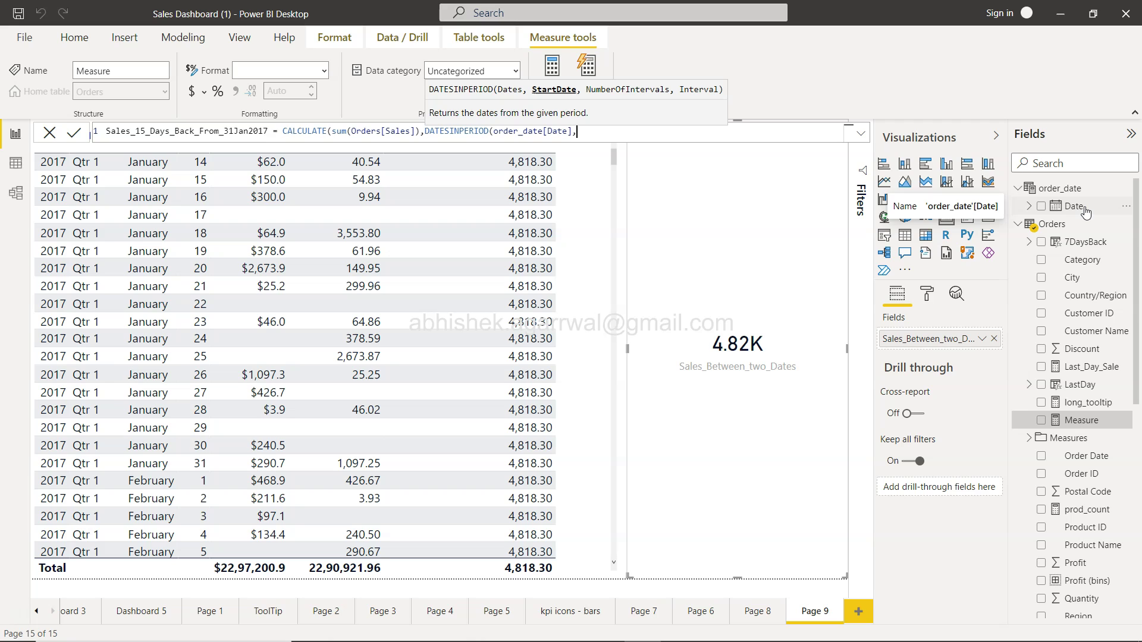
{"action": "type", "text": "DATE("}
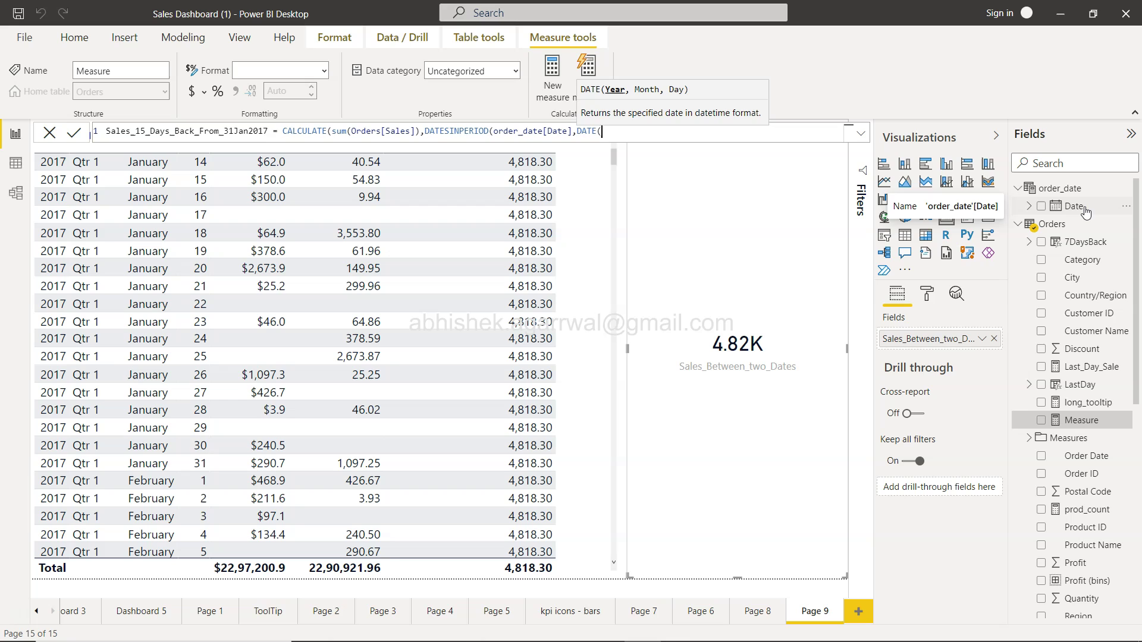
{"action": "type", "text": "2017,01,31),"}
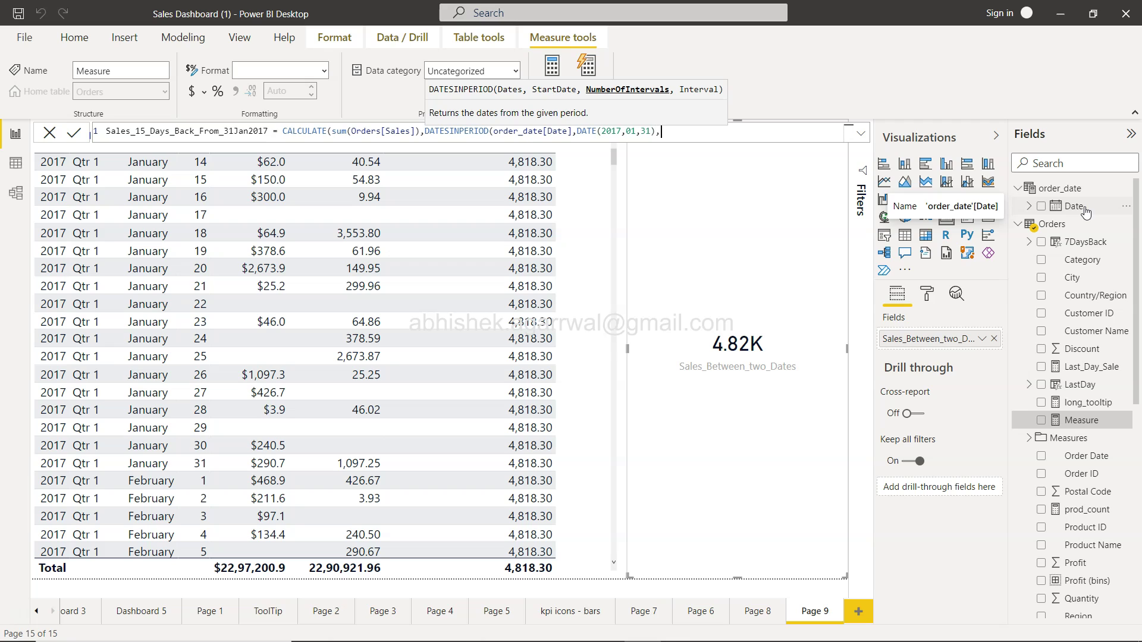
{"action": "type", "text": "-15"}
- Keep the -15 offset and close the formula with the DAY interval and final parentheses
{"action": "key", "text": "Left"}
{"action": "key", "text": "Left"}
{"action": "key", "text": "BackSpace"}
{"action": "type", "text": "-"}
{"action": "key", "text": "Right"}
{"action": "type", "text": ","}
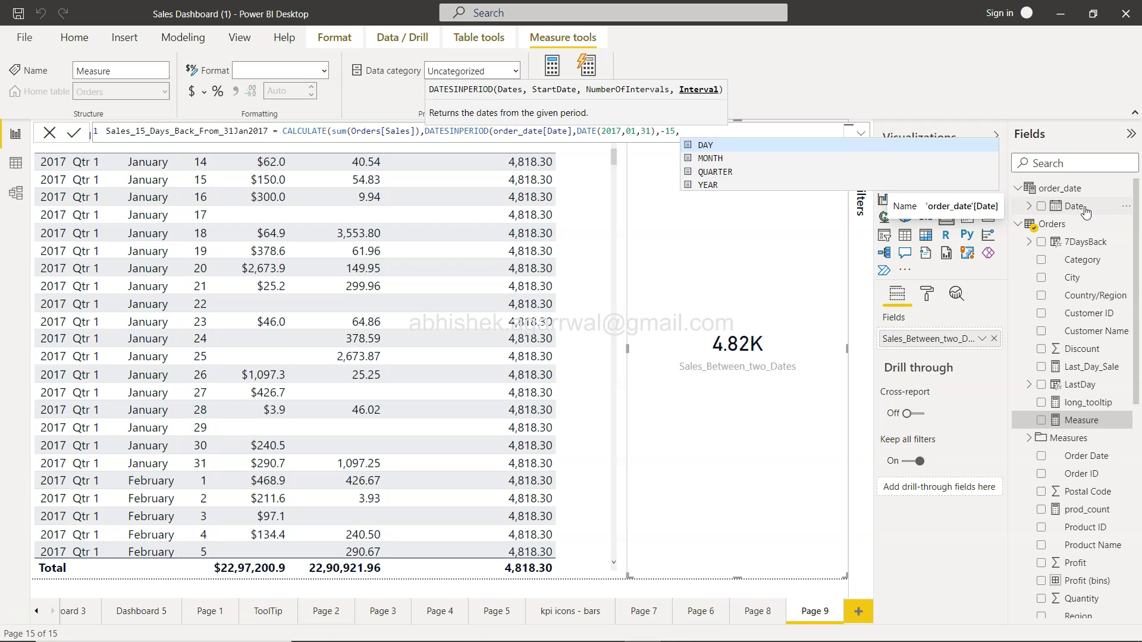
{"action": "type", "text": "DAY"}
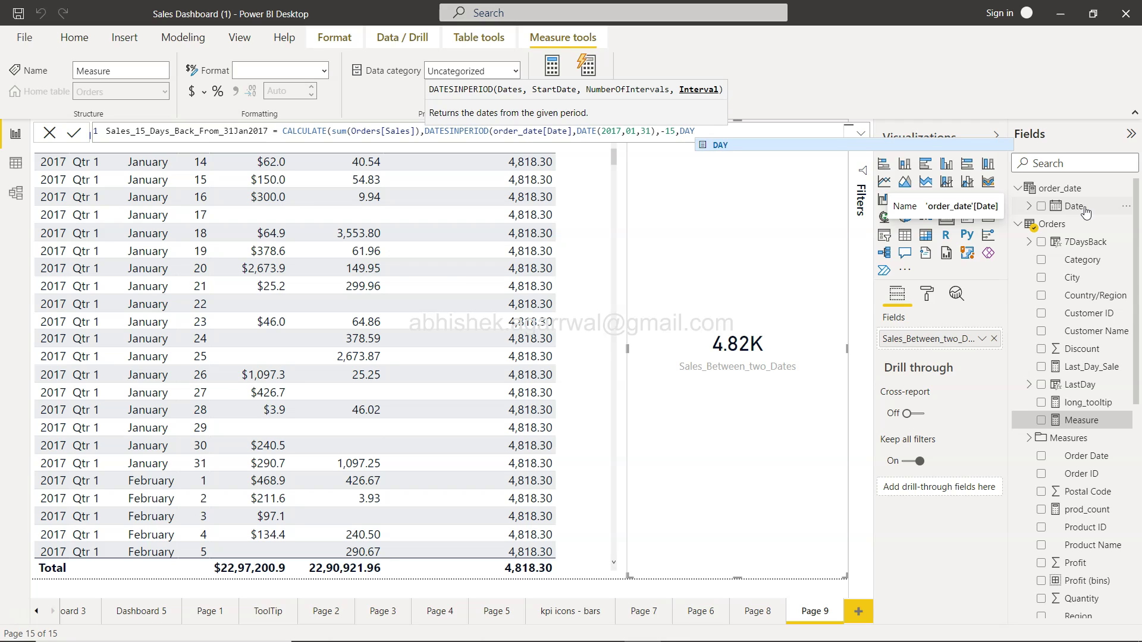
{"action": "key", "text": "BackSpace"}
{"action": "key", "text": "BackSpace"}
{"action": "key", "text": "BackSpace"}
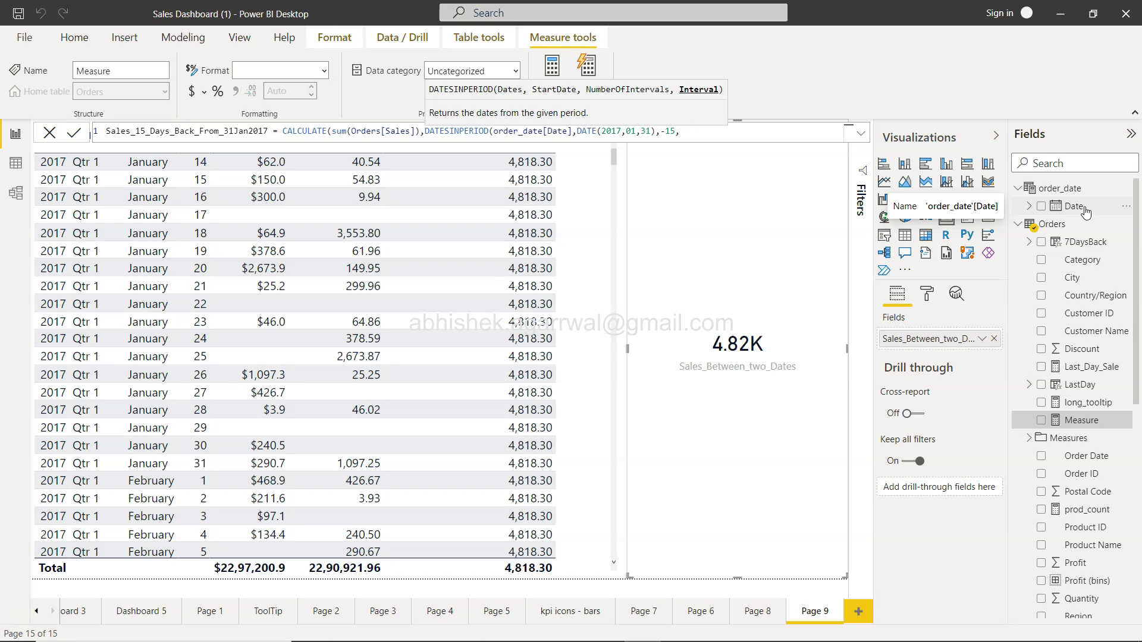
{"action": "type", "text": "M"}
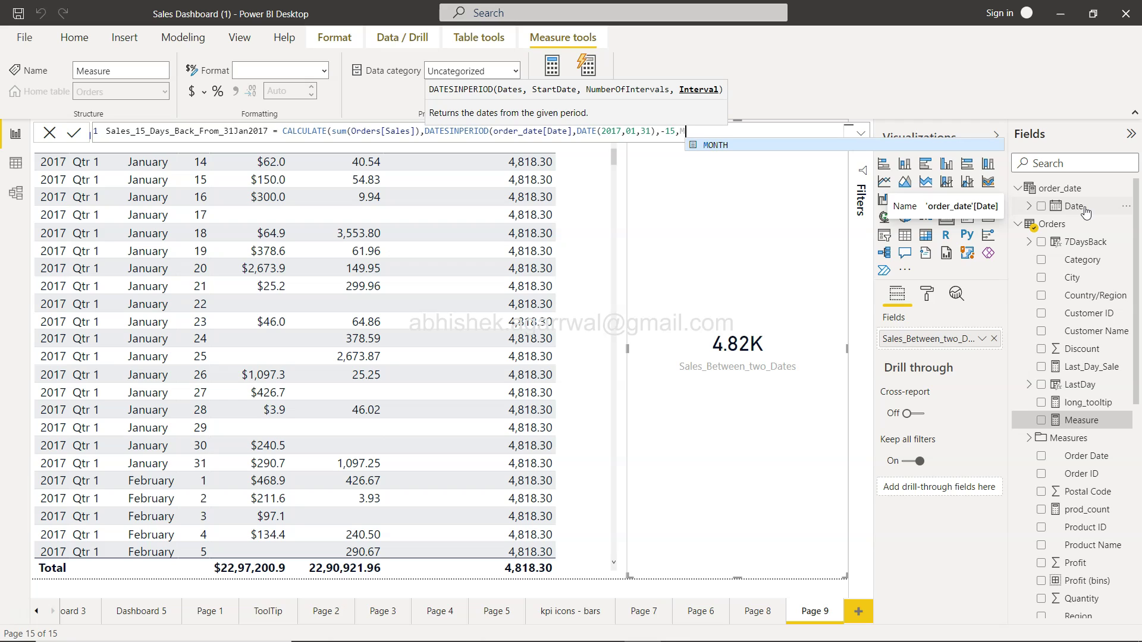
{"action": "key", "text": "BackSpace"}
{"action": "type", "text": "Y"}
{"action": "key", "text": "BackSpace"}
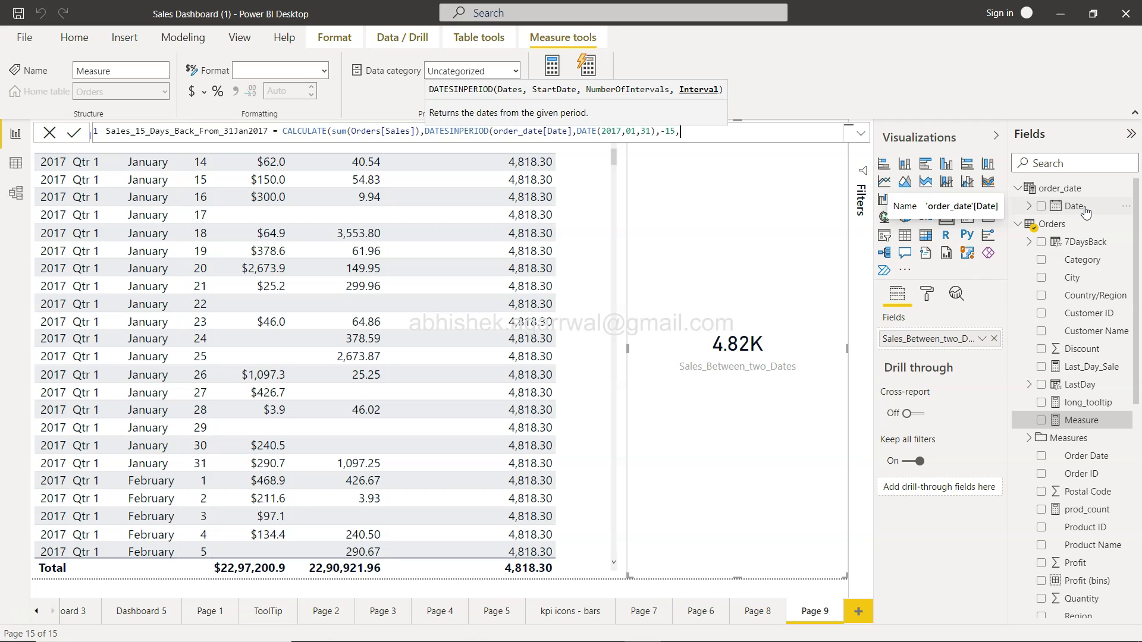
{"action": "type", "text": "DAY)"}
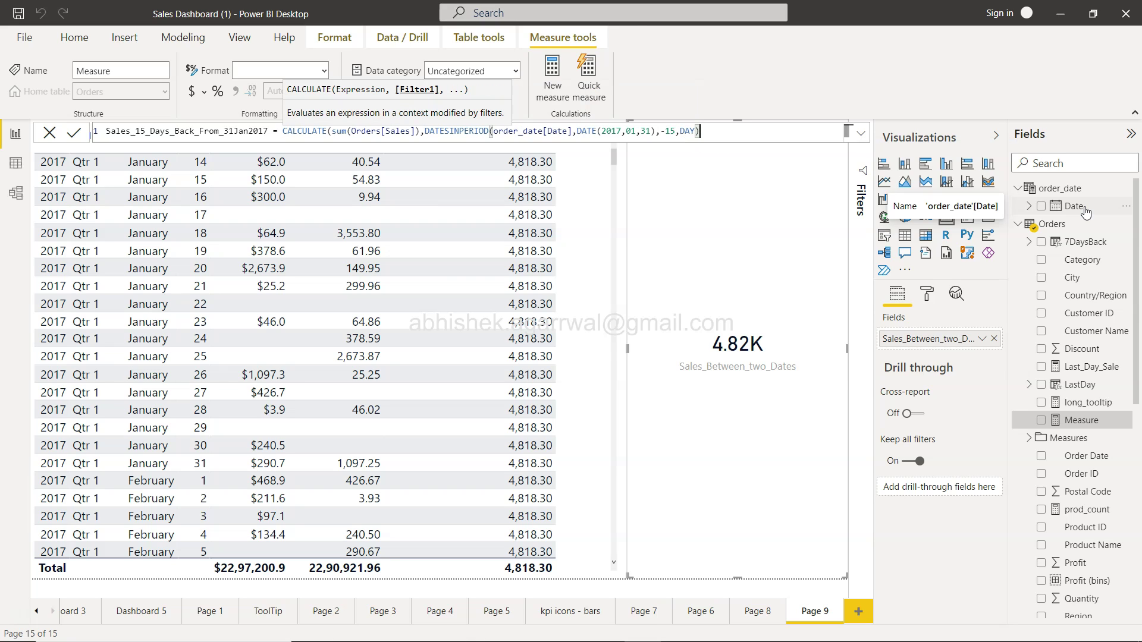
{"action": "type", "text": ")"}
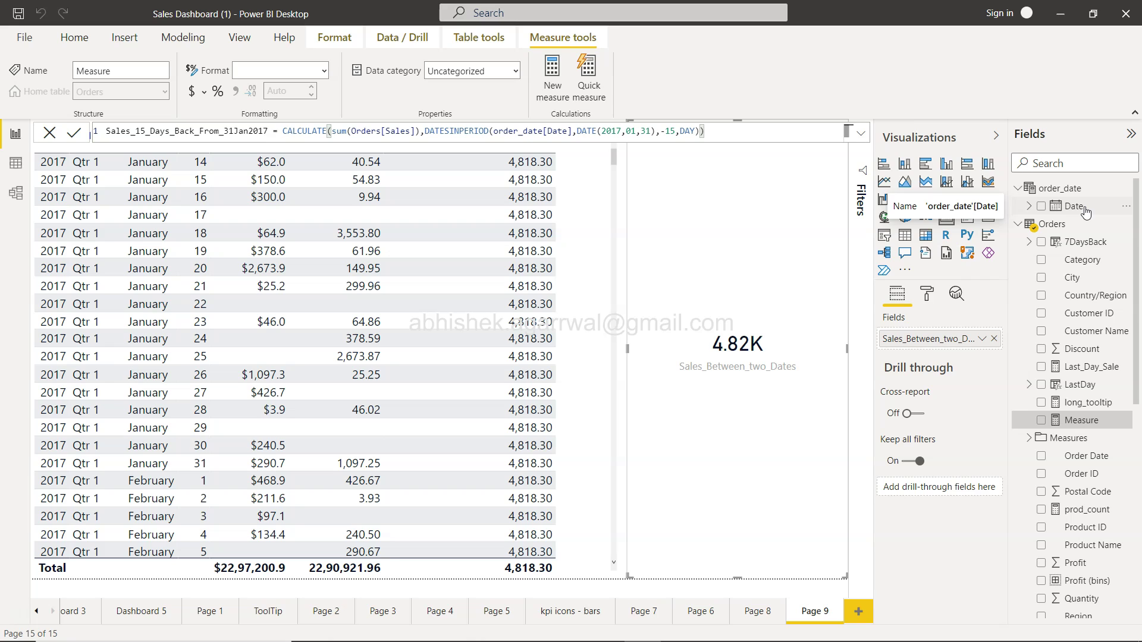
- Commit the measure and select Sales_15_Days_Back_From_31Jan2017 in the Orders fields
{"action": "left_click", "coordinate": [69, 132]}
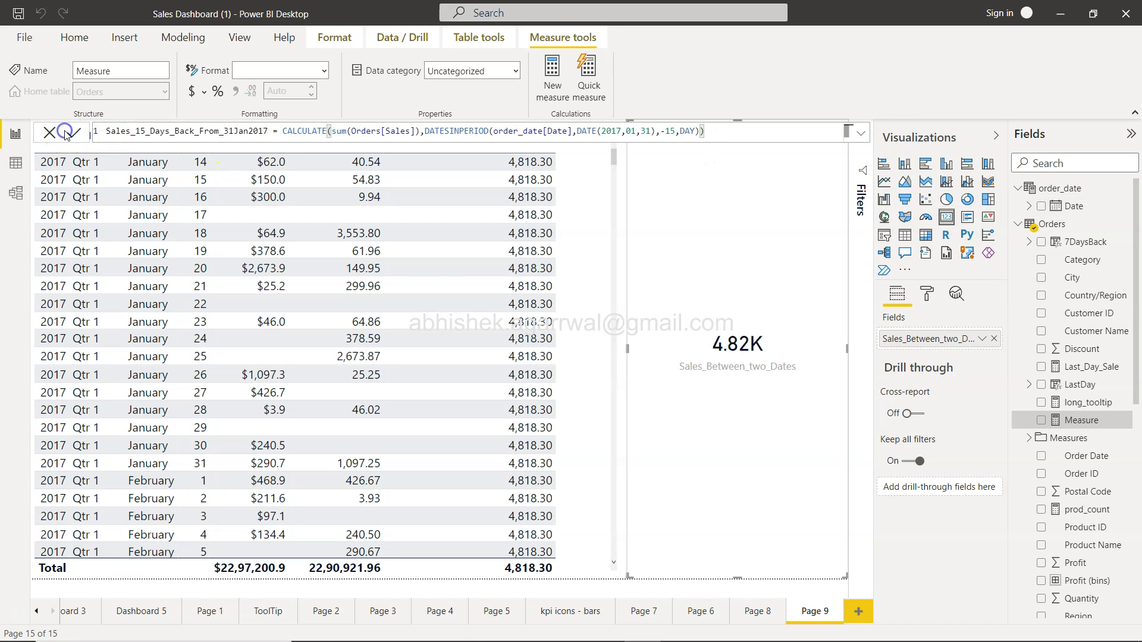
{"action": "left_click", "coordinate": [121, 140]}
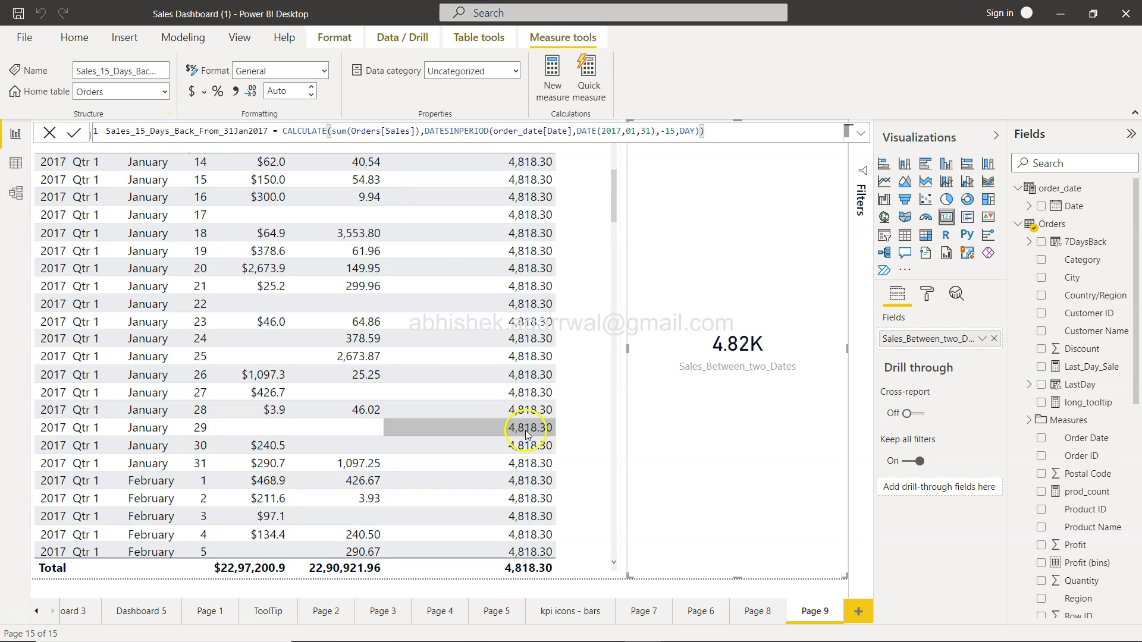
{"action": "scroll", "coordinate": [1064, 535], "scroll_direction": "down", "scroll_amount": 7}
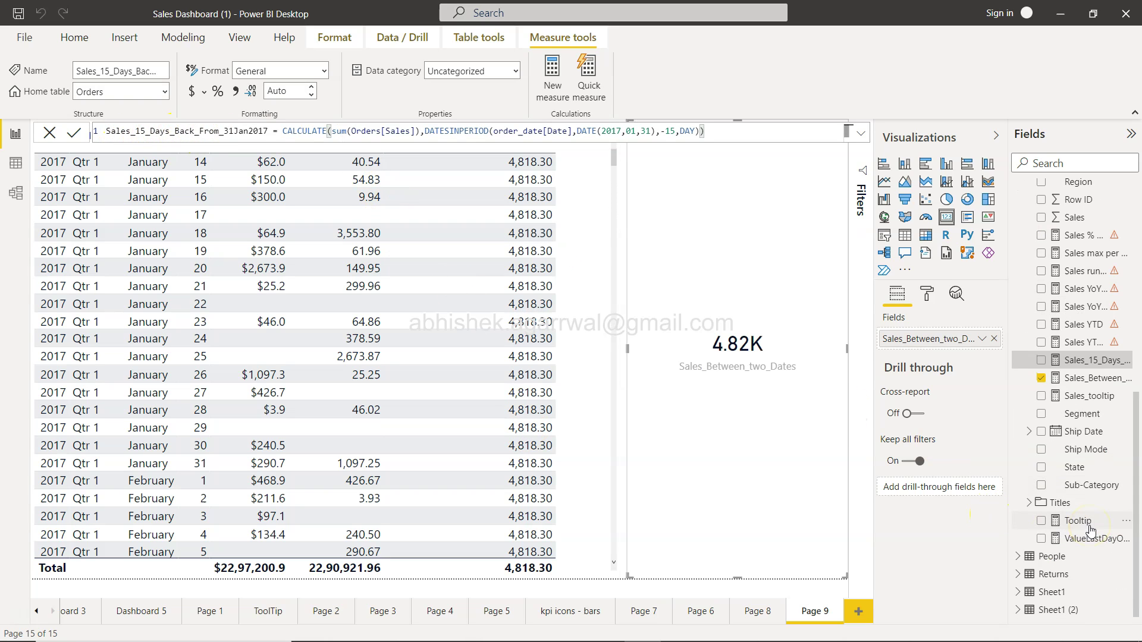
{"action": "left_click", "coordinate": [1088, 364]}
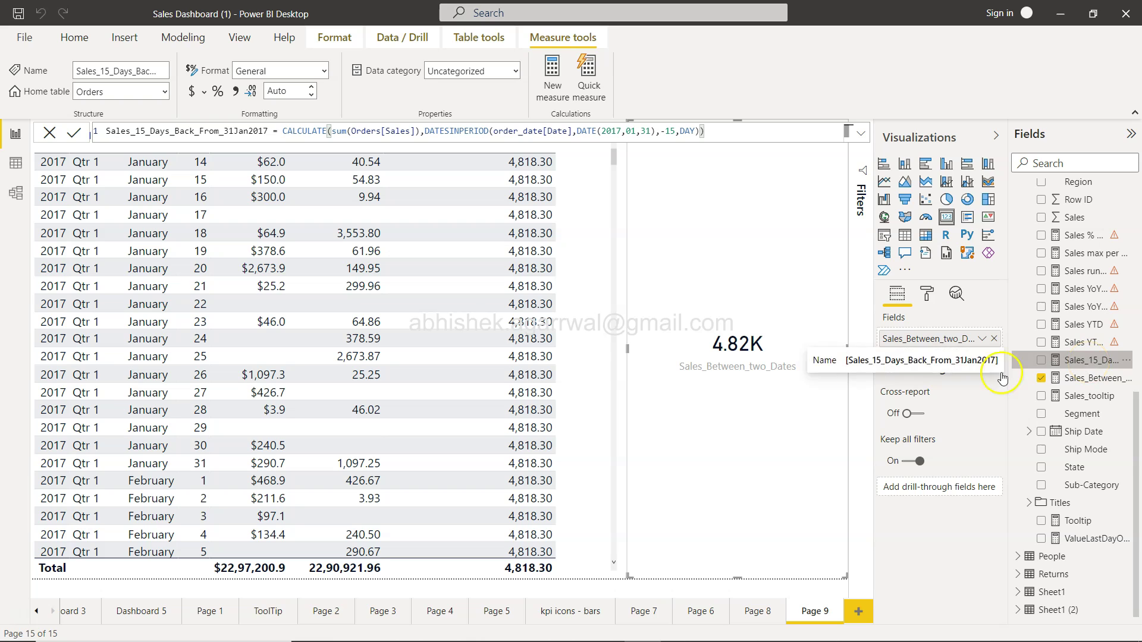
- Remove Sales_Between_two_Dates from the 4.82K card's fields
{"action": "left_click", "coordinate": [600, 390]}
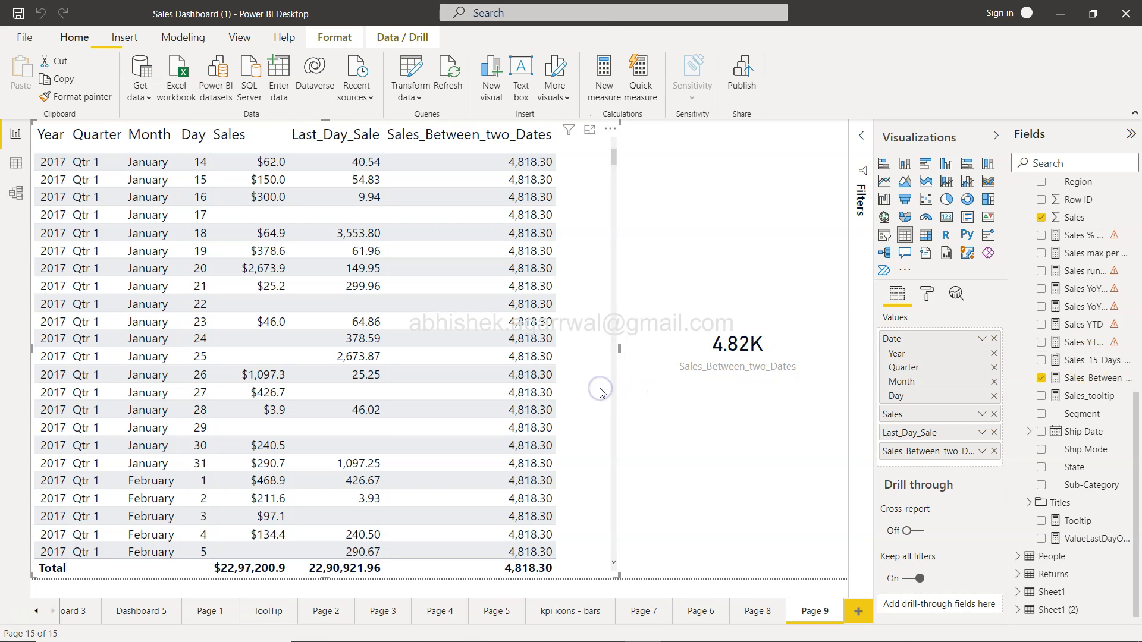
{"action": "left_click", "coordinate": [761, 397]}
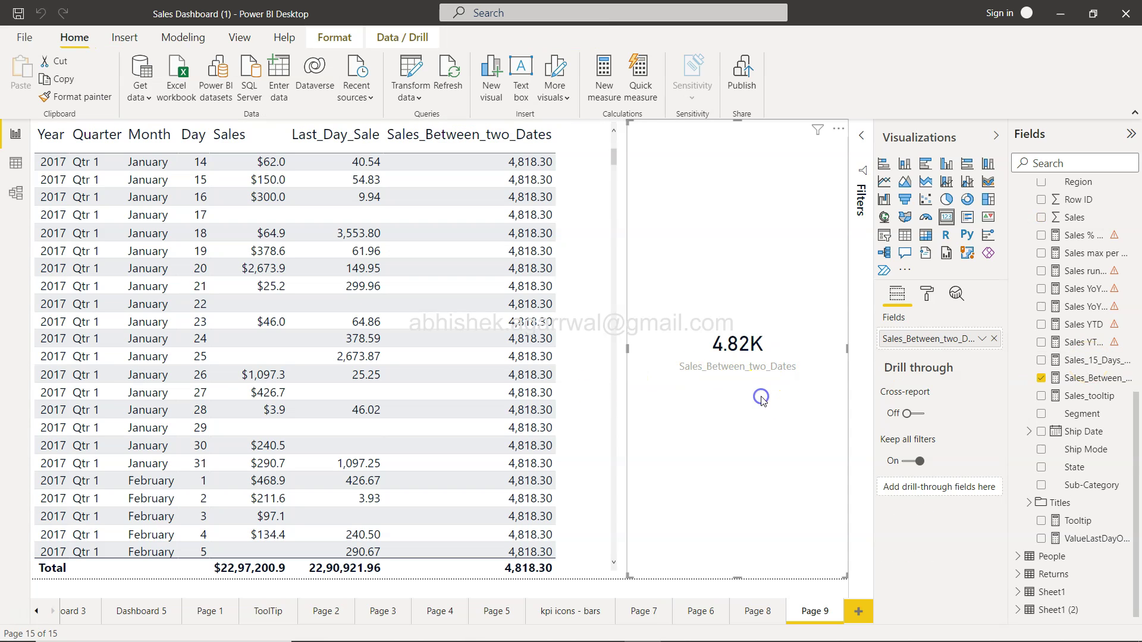
{"action": "left_click", "coordinate": [994, 339]}
- Drag Sales_15_Days_Back_From_31Jan2017 onto the empty card so it shows 5.25K
{"action": "left_click_drag", "start_coordinate": [1096, 367], "coordinate": [756, 364]}
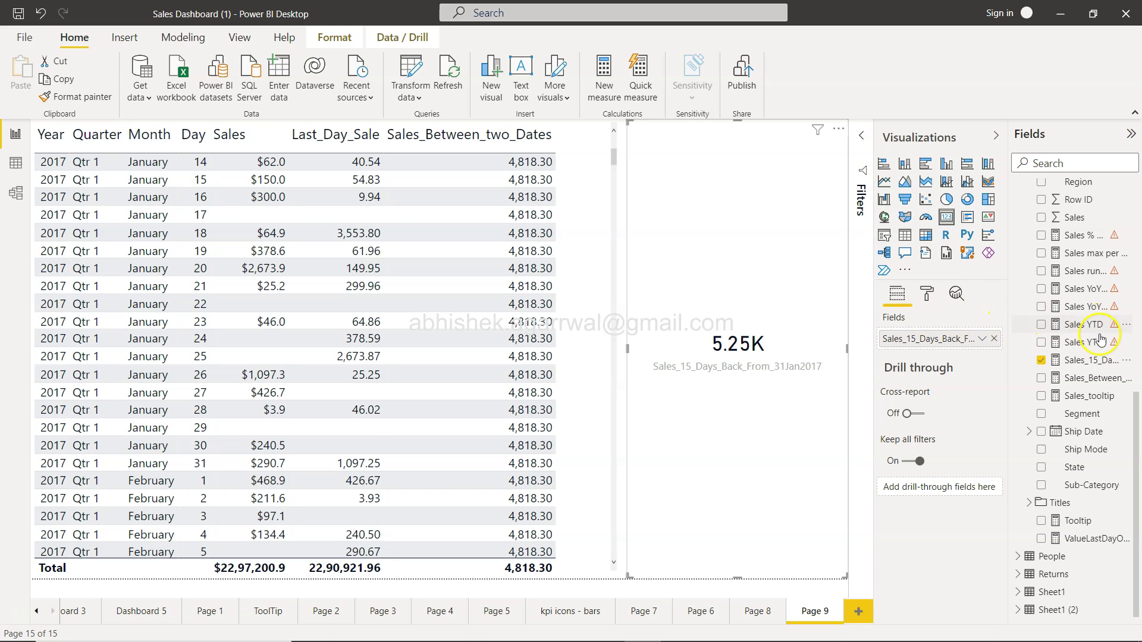
- Open the Sales_15_Days_Back_From_31Jan2017 measure's DAX formula in the formula bar
{"action": "left_click", "coordinate": [1094, 359]}
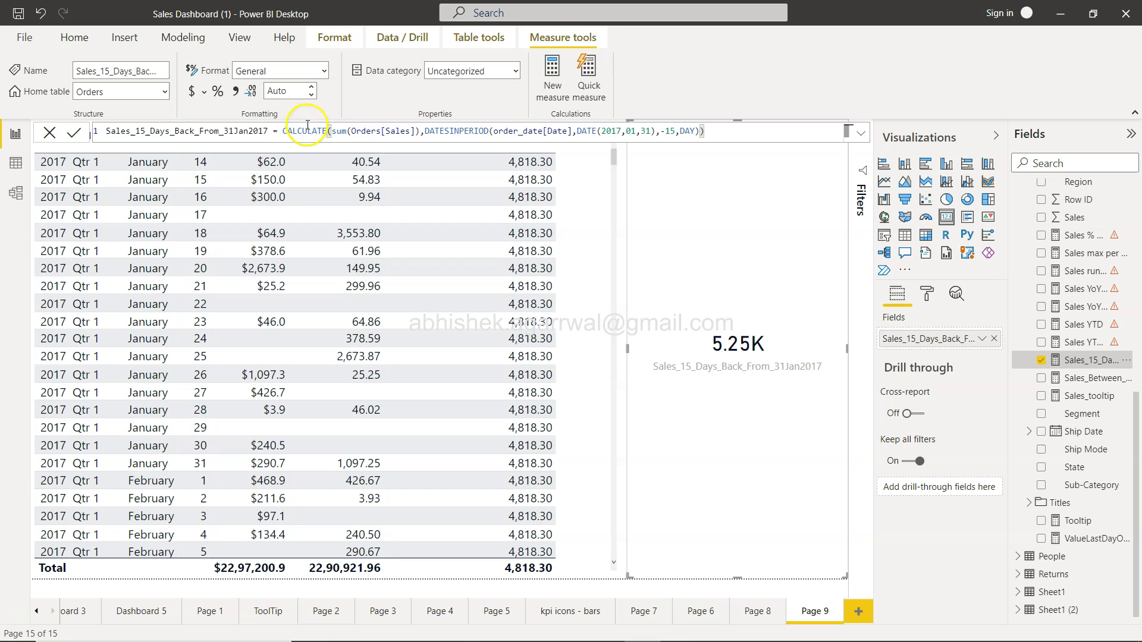